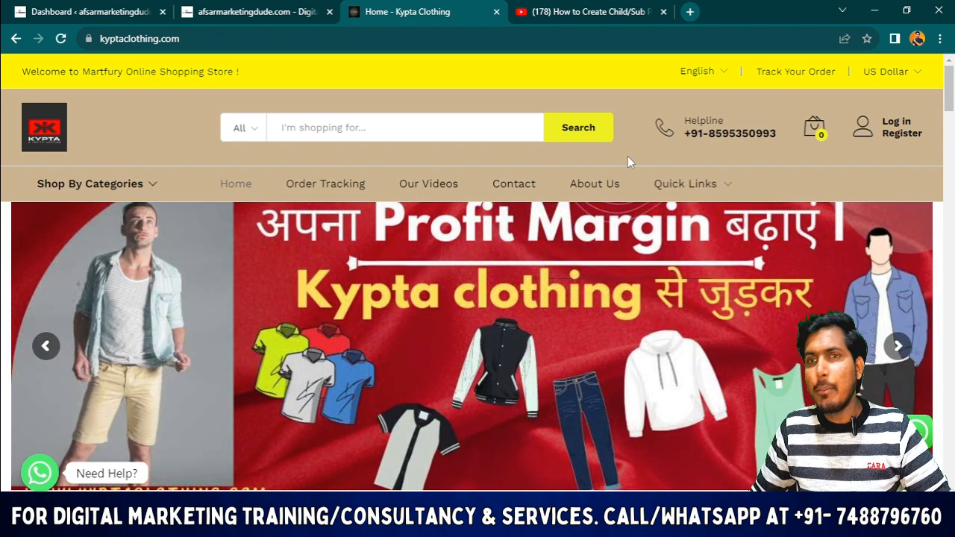
Examine the Quick Links submenu on the Kypta Clothing site, then reload and look over the afsarmarketingdude.com home page.
mouse_move(686, 185)
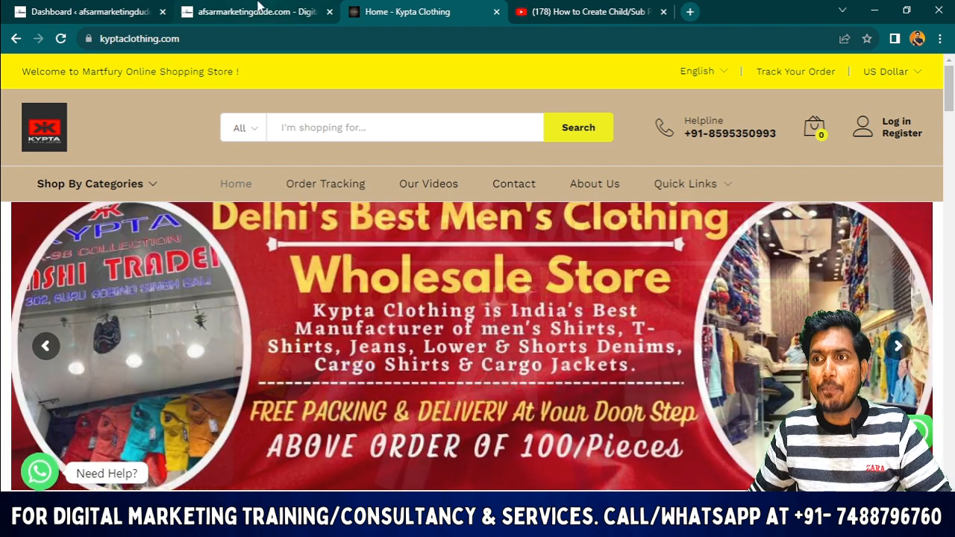
left_click(257, 11)
left_click(62, 38)
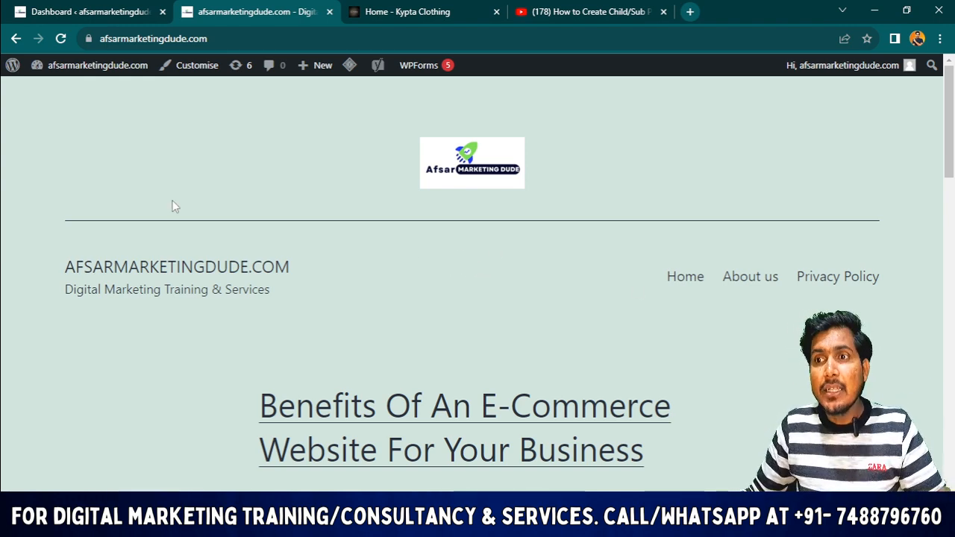
scroll(586, 234, "down", 4)
scroll(746, 223, "up", 4)
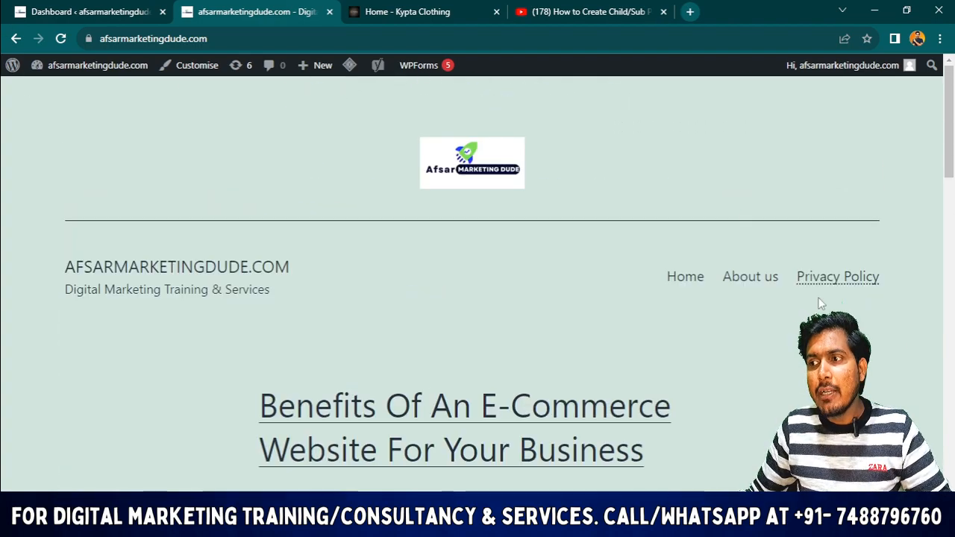
Look through the About us page of afsarmarketingdude.com and return to the home page.
left_click(754, 281)
scroll(393, 316, "down", 2)
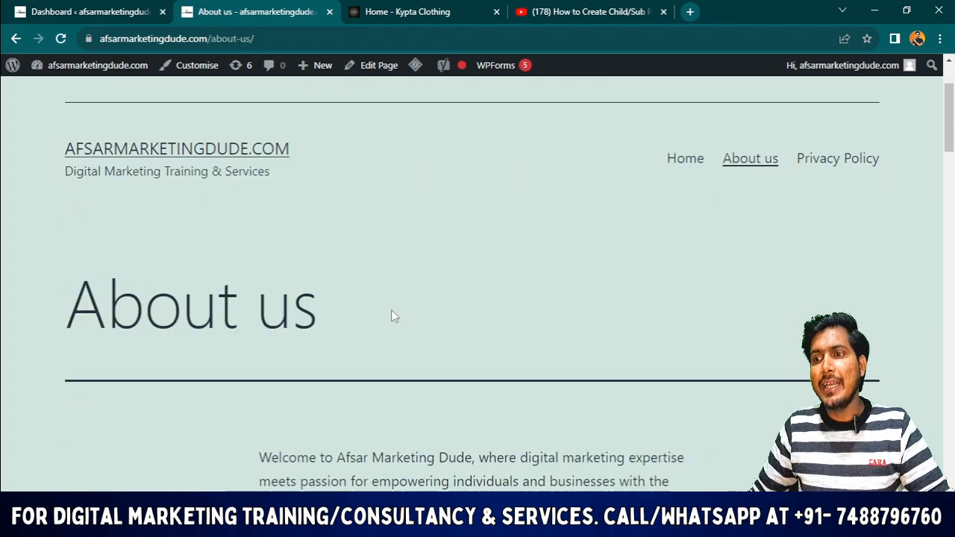
scroll(388, 309, "down", 10)
scroll(358, 299, "up", 12)
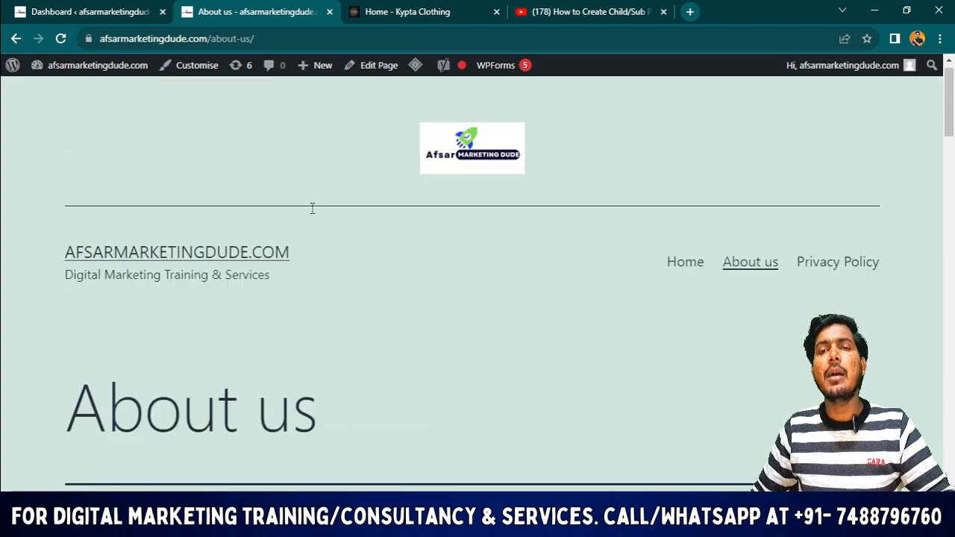
left_click(15, 38)
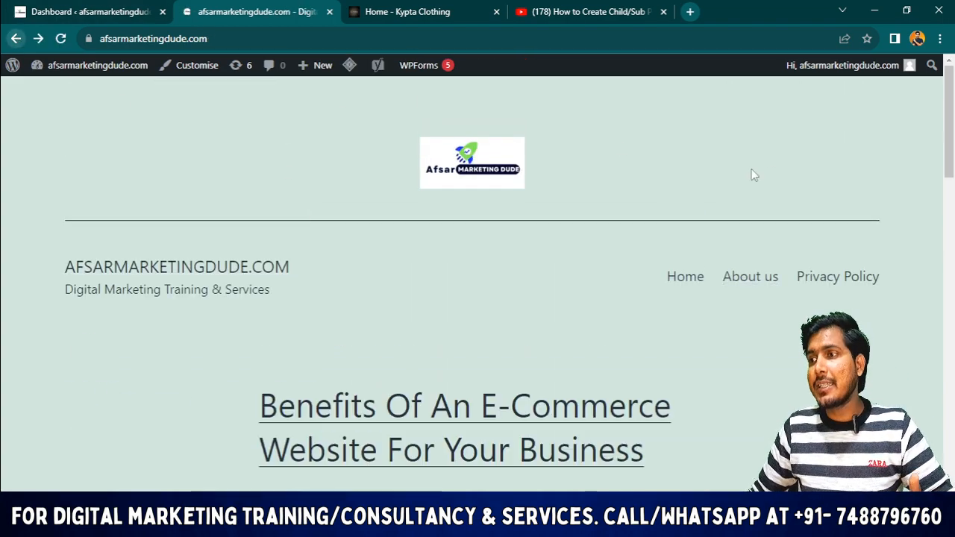
Look through the Privacy Policy page of afsarmarketingdude.com and return to the home page.
left_click(858, 277)
scroll(690, 221, "down", 3)
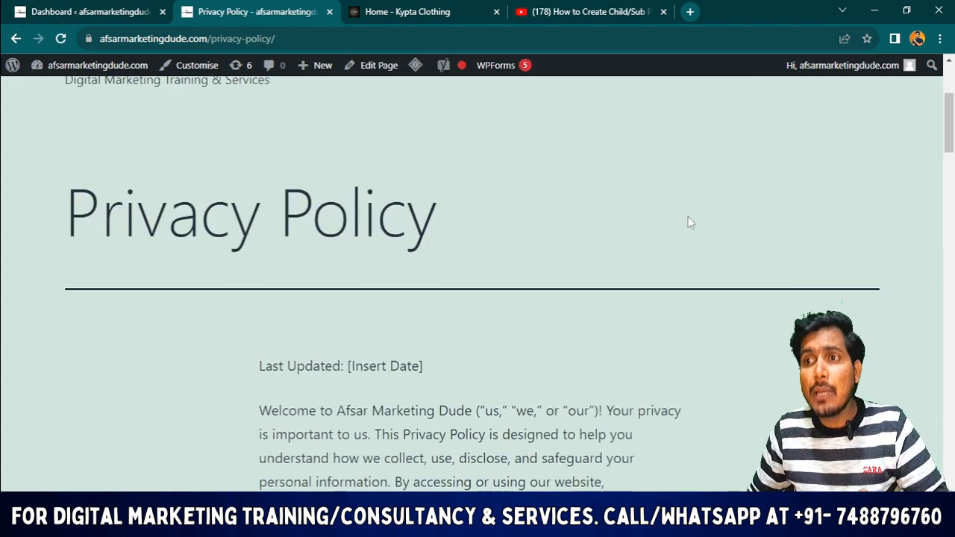
scroll(690, 222, "down", 10)
scroll(453, 333, "up", 14)
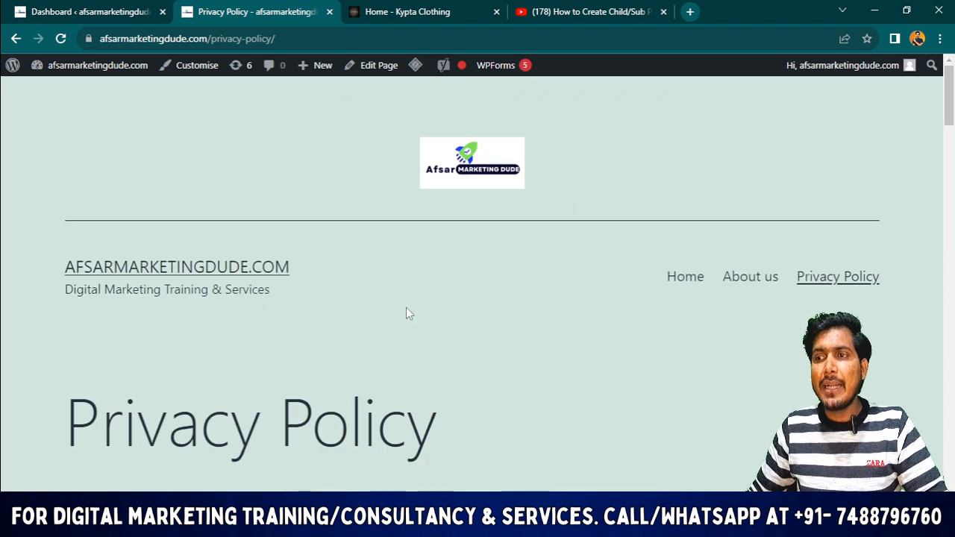
left_click(16, 38)
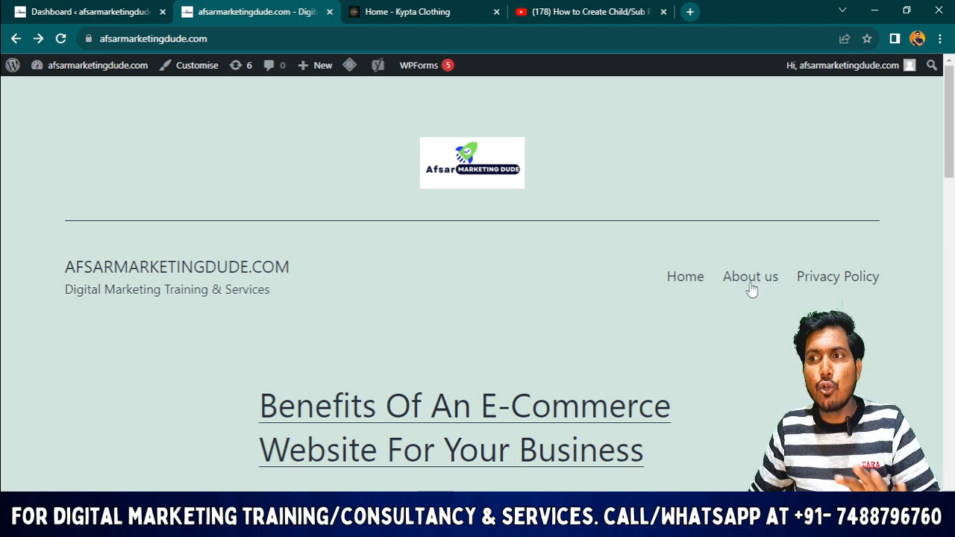
Close the YouTube page and view the Quick Links sub-pages on the Kypta Clothing site.
left_click(608, 9)
left_click(426, 11)
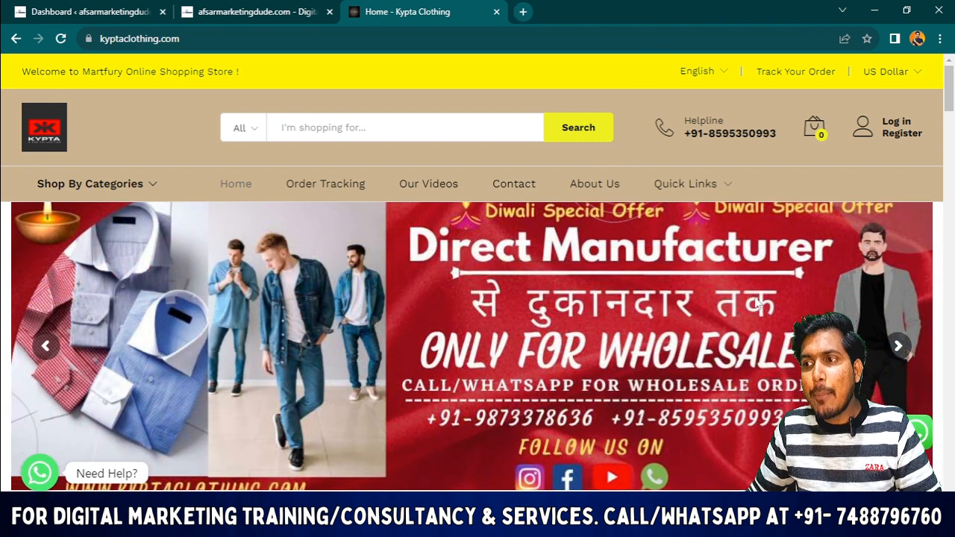
left_click(665, 14)
mouse_move(721, 196)
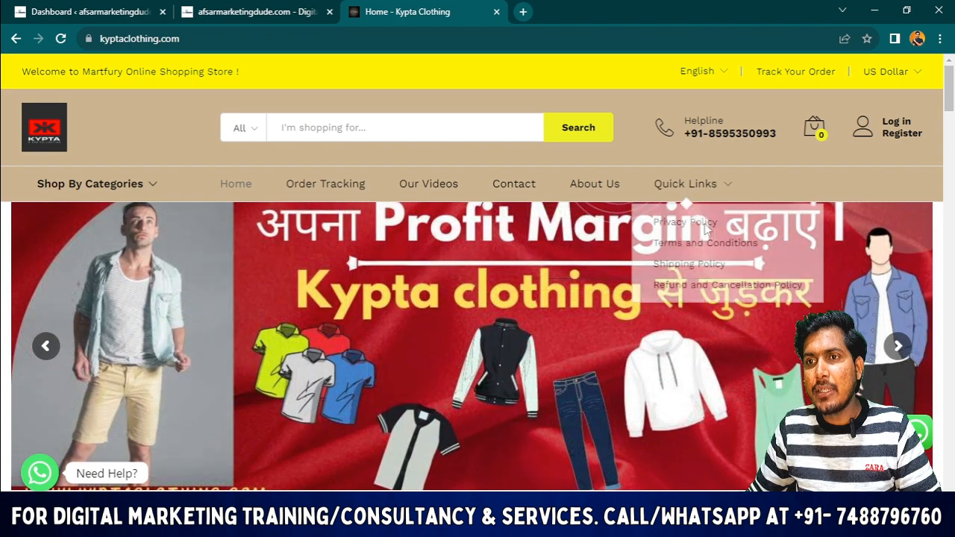
Switch to the WordPress dashboard of afsarmarketingdude.com and review its list of existing pages.
left_click(89, 12)
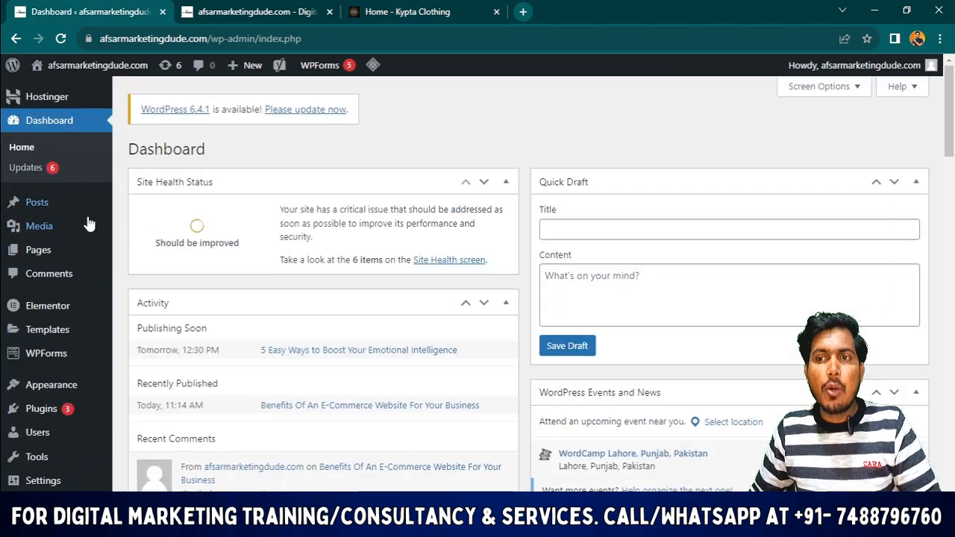
scroll(139, 365, "down", 3)
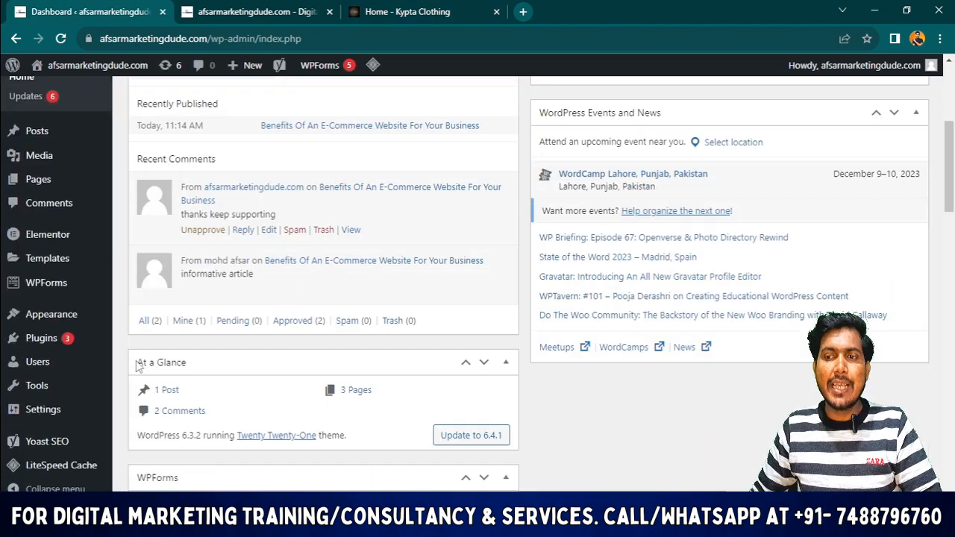
scroll(139, 365, "up", 4)
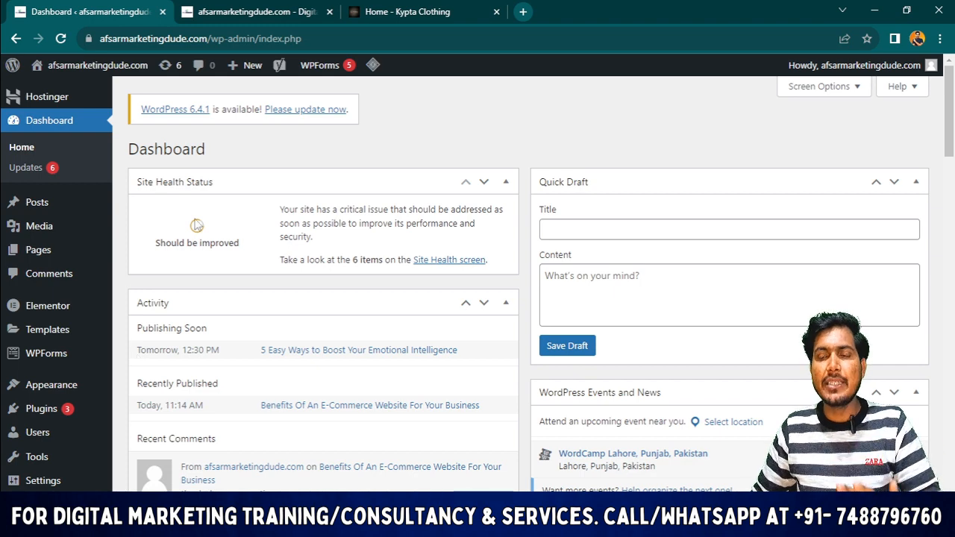
left_click(39, 252)
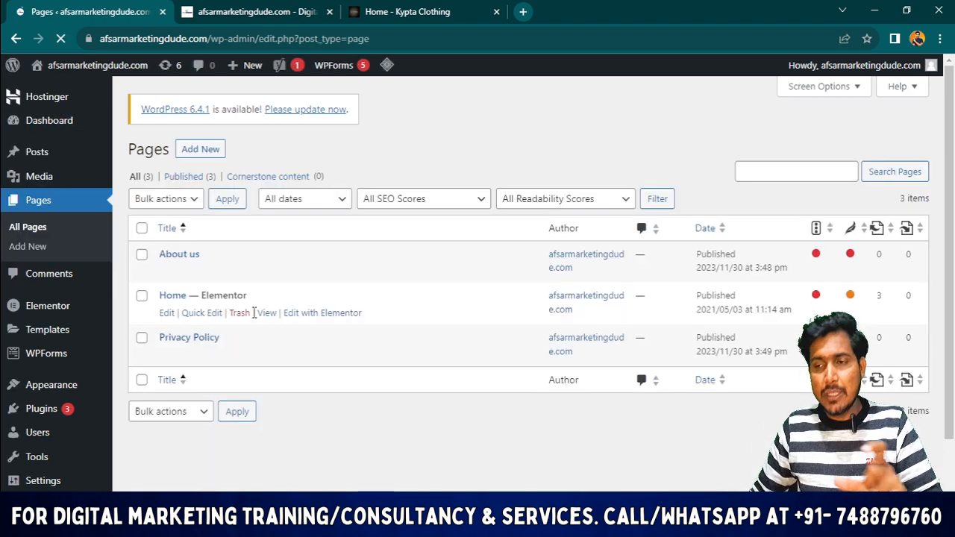
scroll(254, 312, "down", 1)
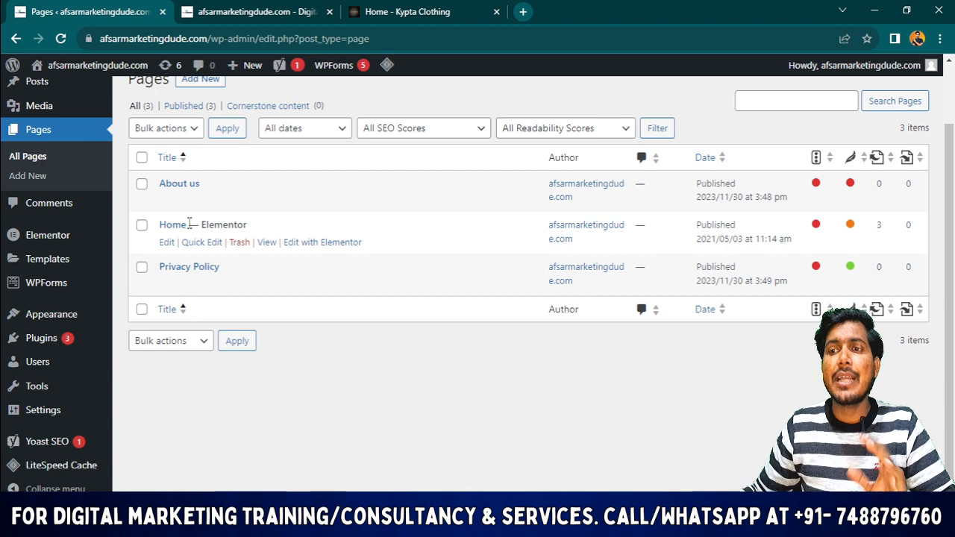
scroll(264, 382, "up", 2)
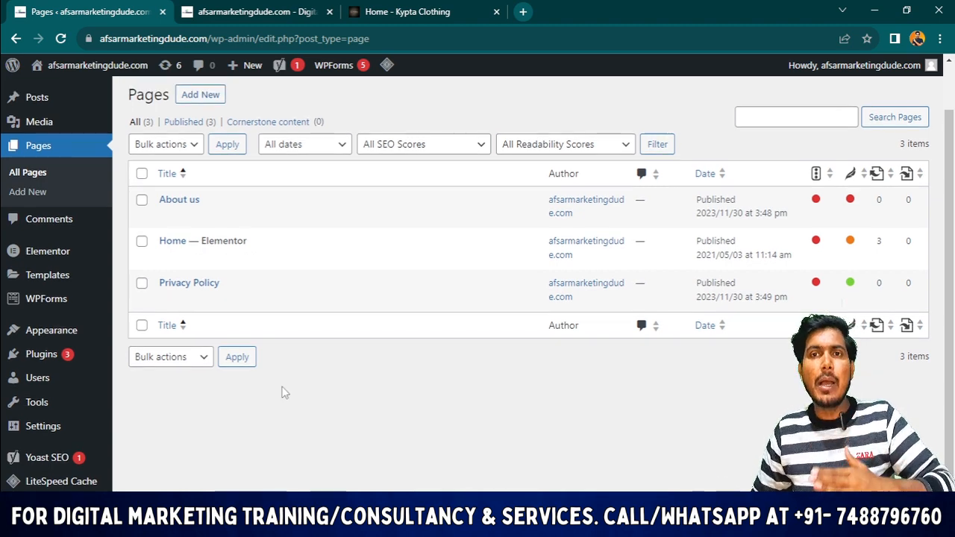
mouse_move(142, 299)
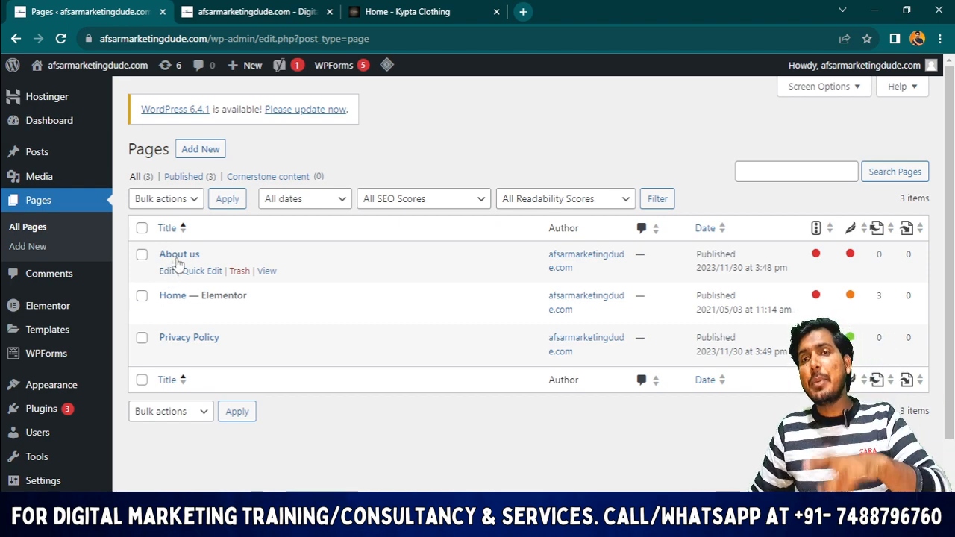
Create a new page titled "our courses" with the paragraph "join live digital marketing classes".
left_click(199, 150)
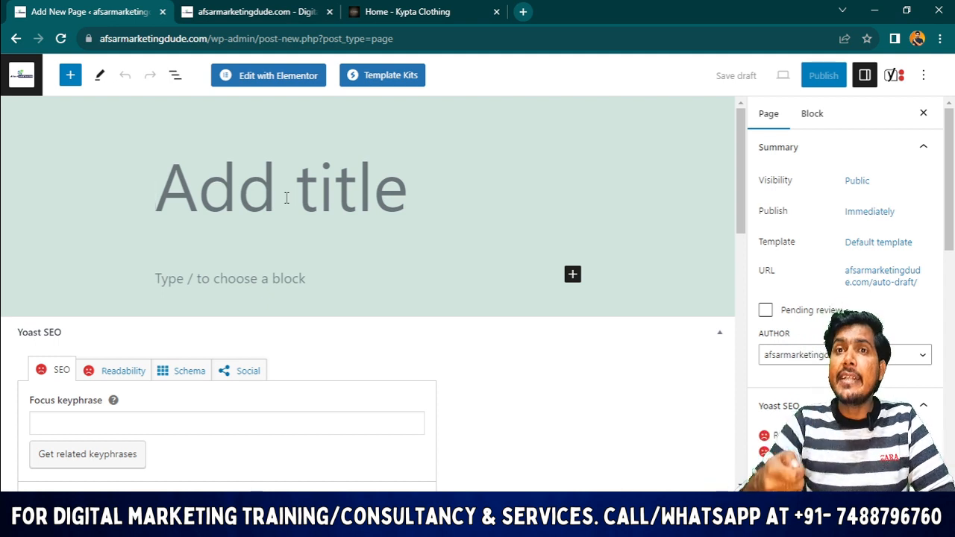
type("our")
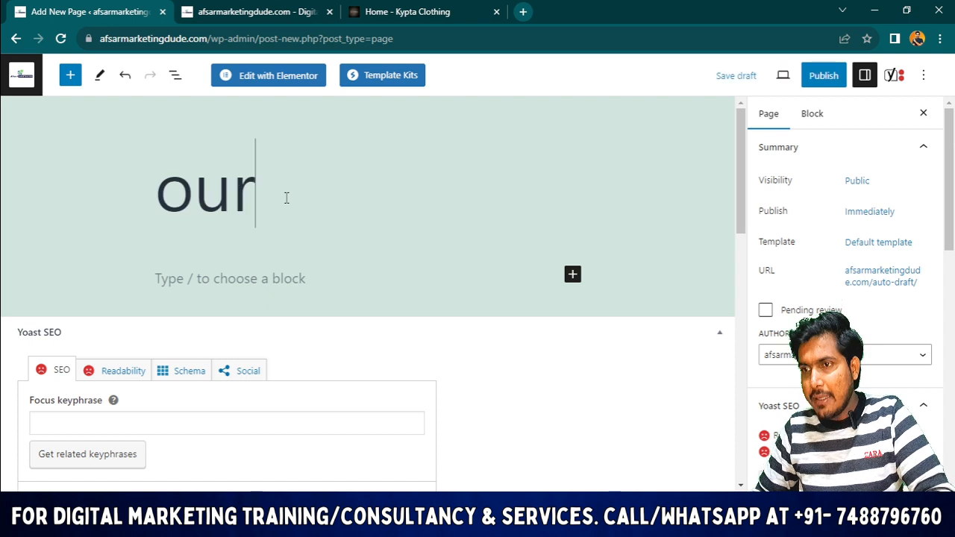
type(" coursee")
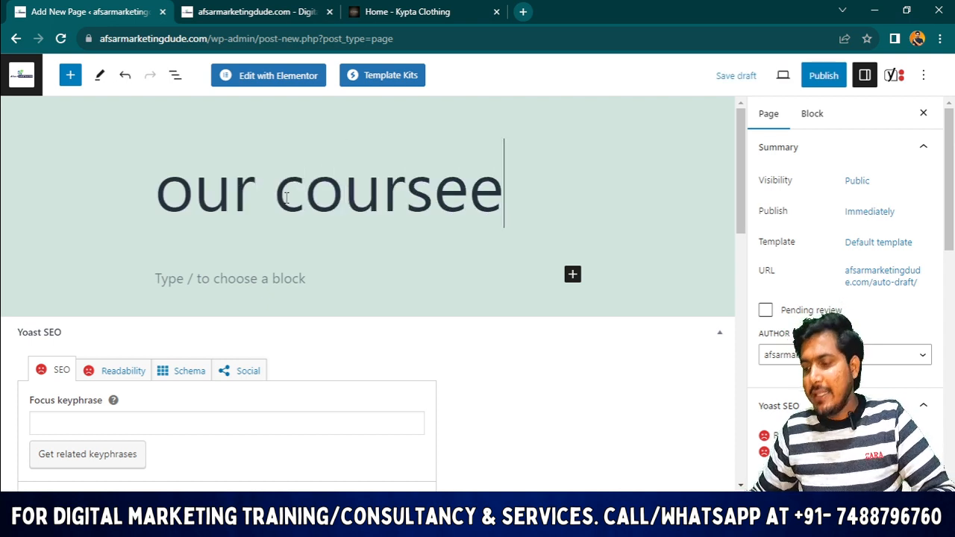
key("BackSpace")
type("s")
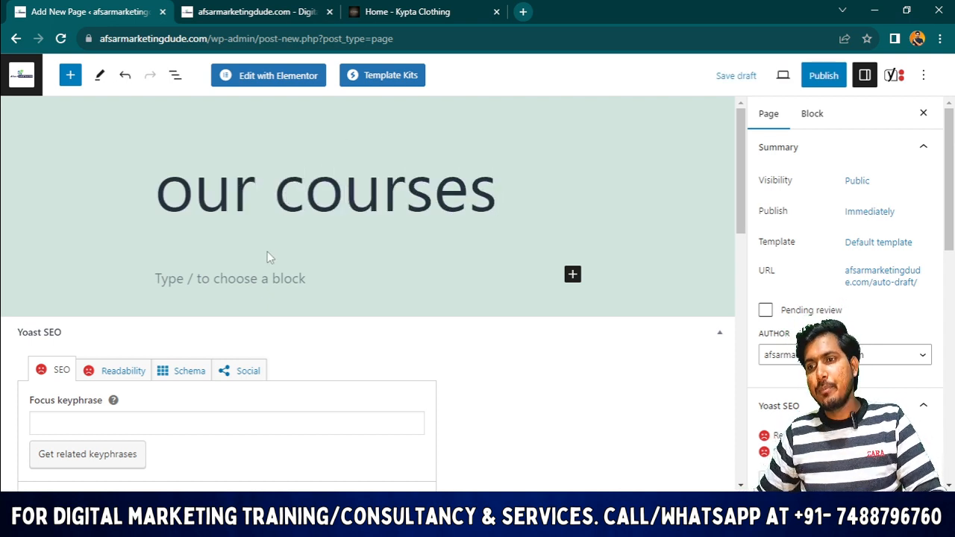
left_click(253, 279)
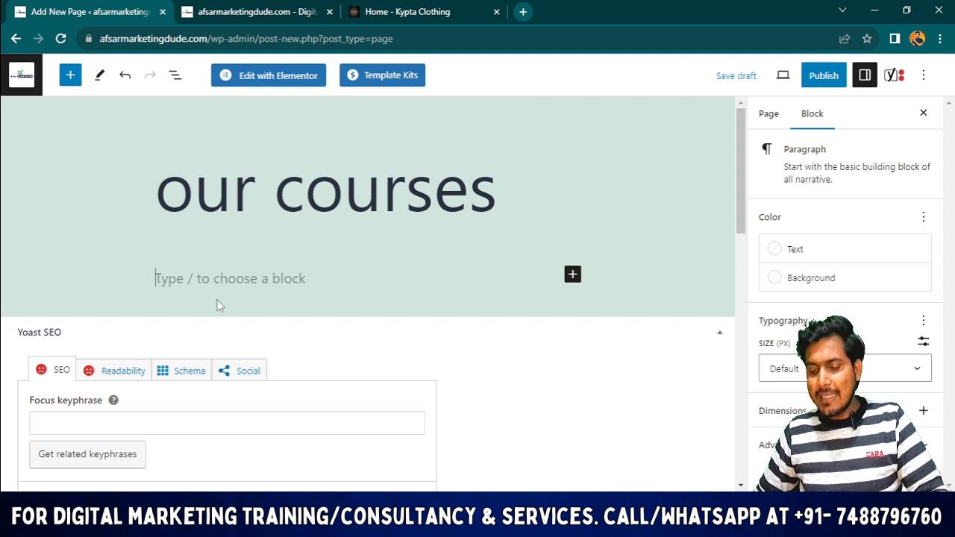
type("j")
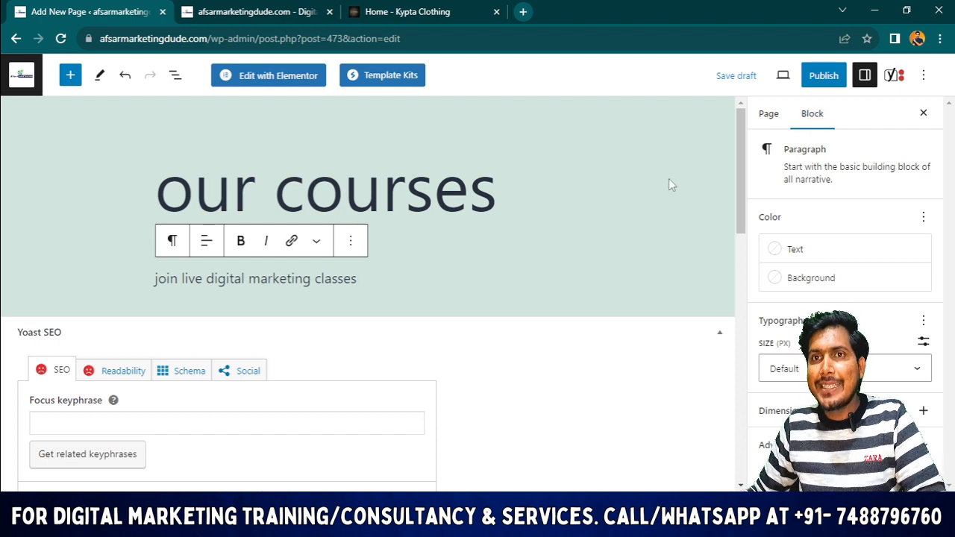
Set "About us" as the parent page of the new page in its page attributes.
left_click(767, 115)
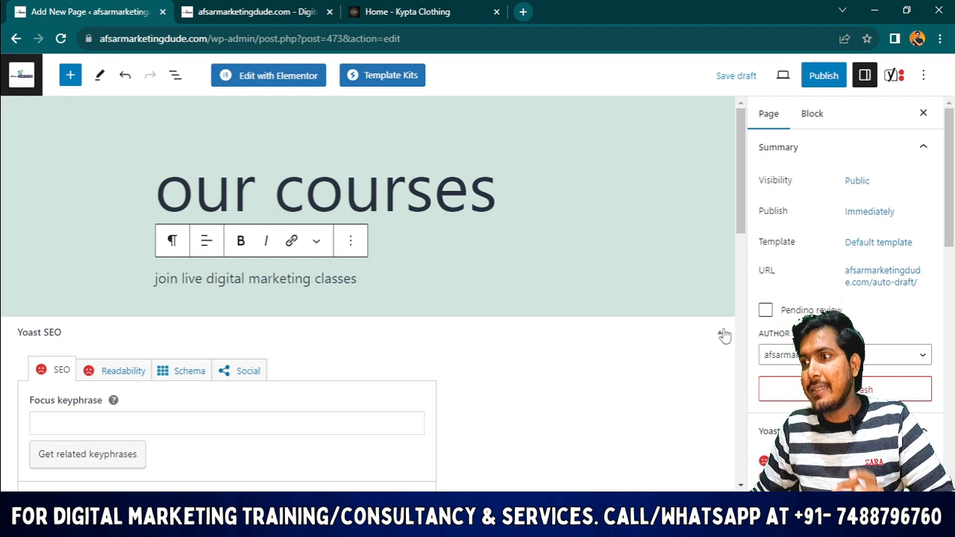
scroll(884, 358, "down", 7)
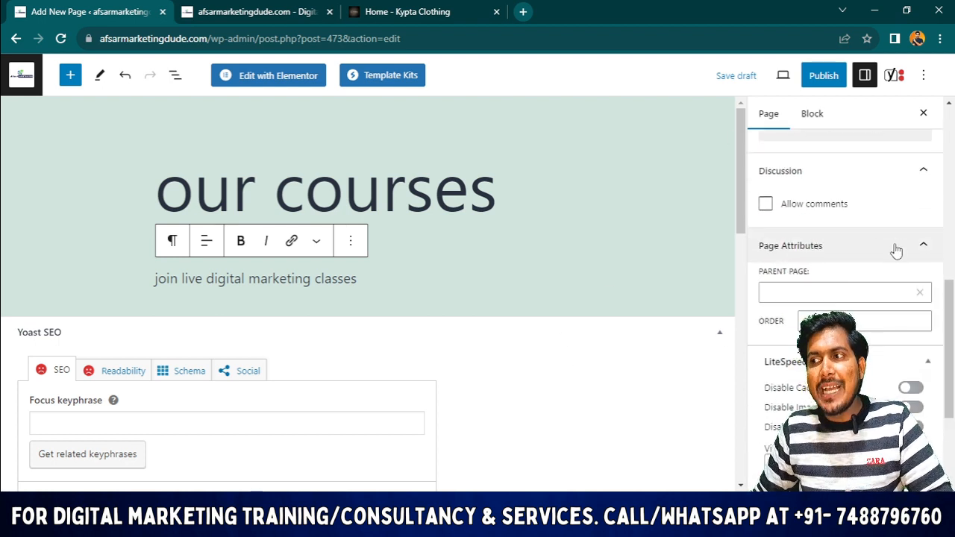
left_click(923, 248)
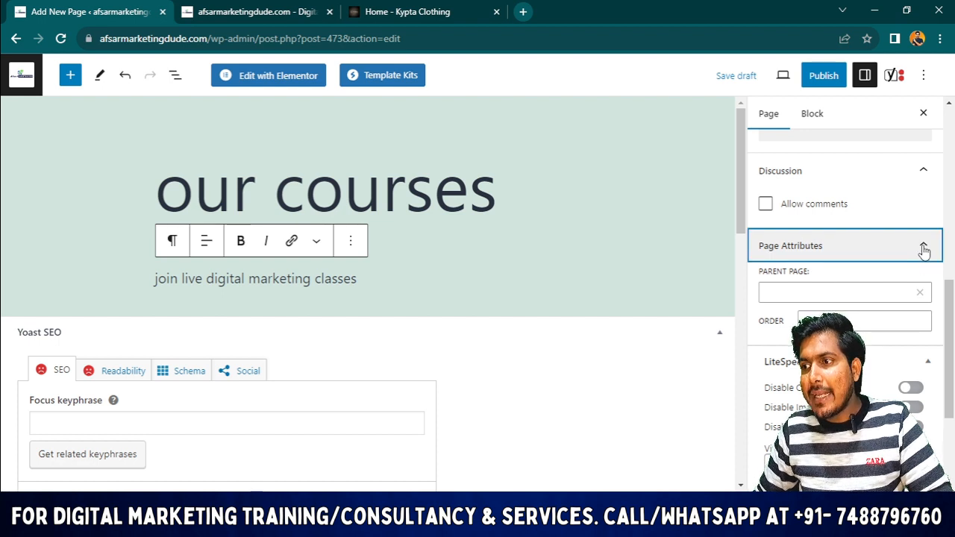
left_click(923, 249)
left_click(899, 250)
left_click(854, 250)
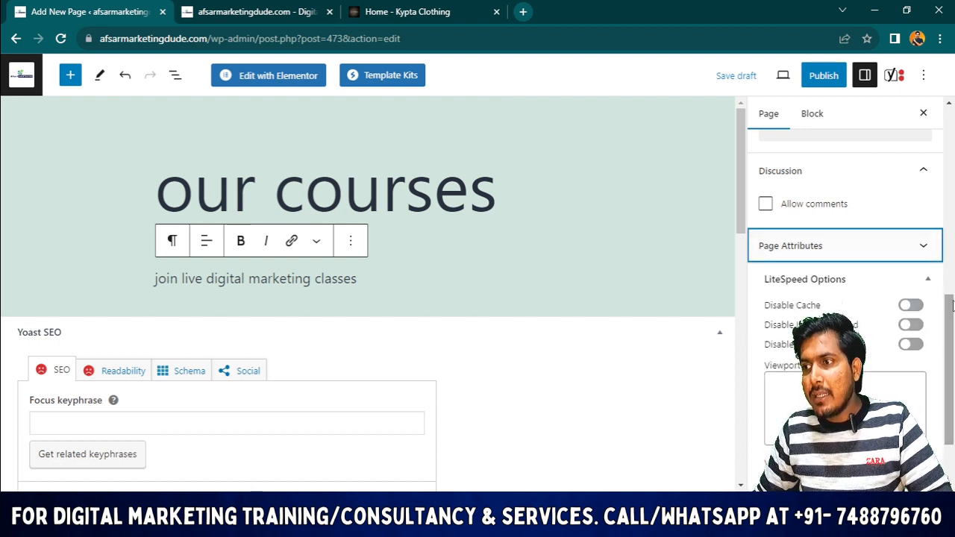
left_click(847, 254)
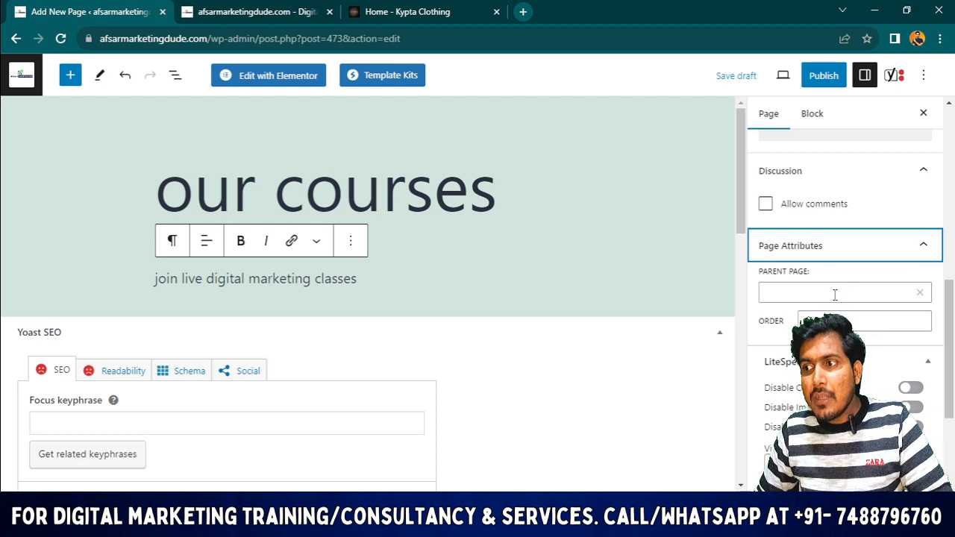
left_click(818, 293)
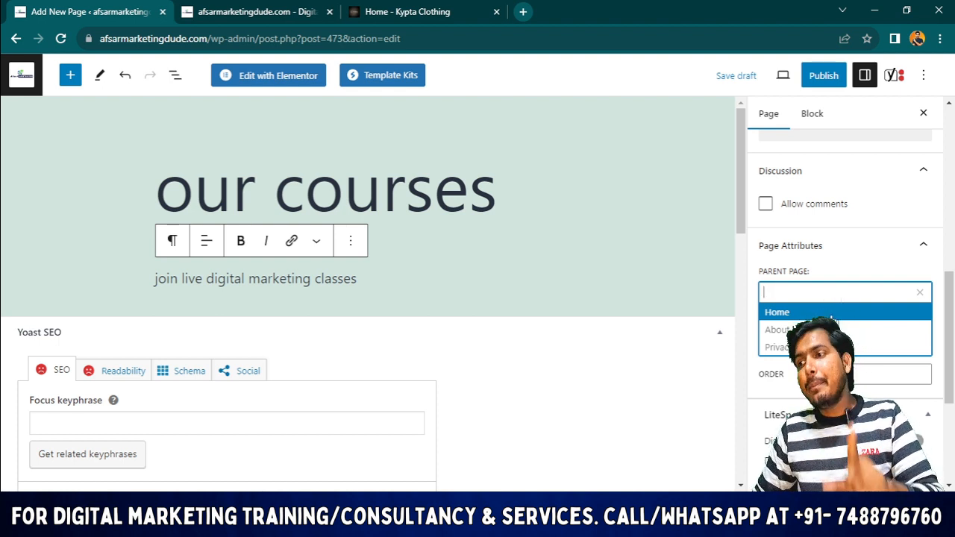
left_click(787, 335)
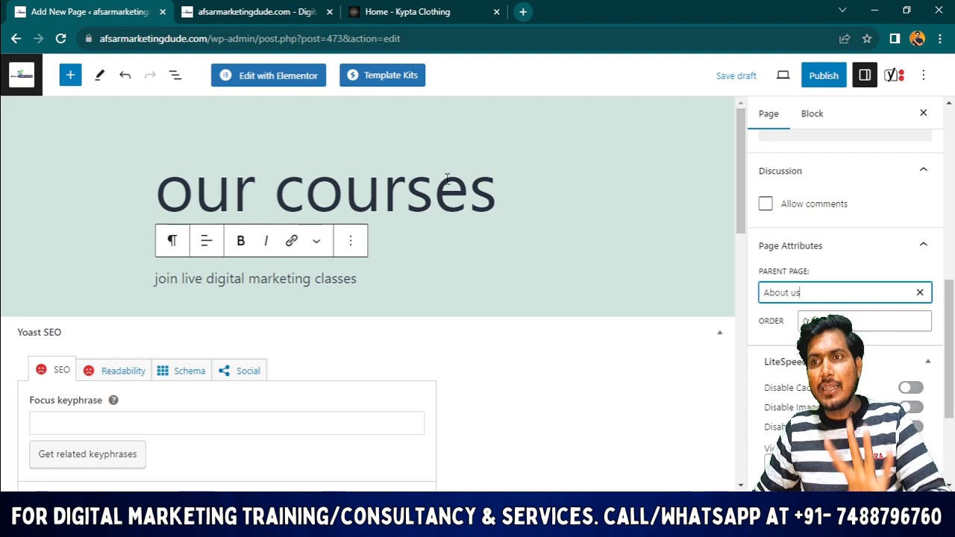
Publish the "our courses" page and reload the list of all pages.
left_click(824, 80)
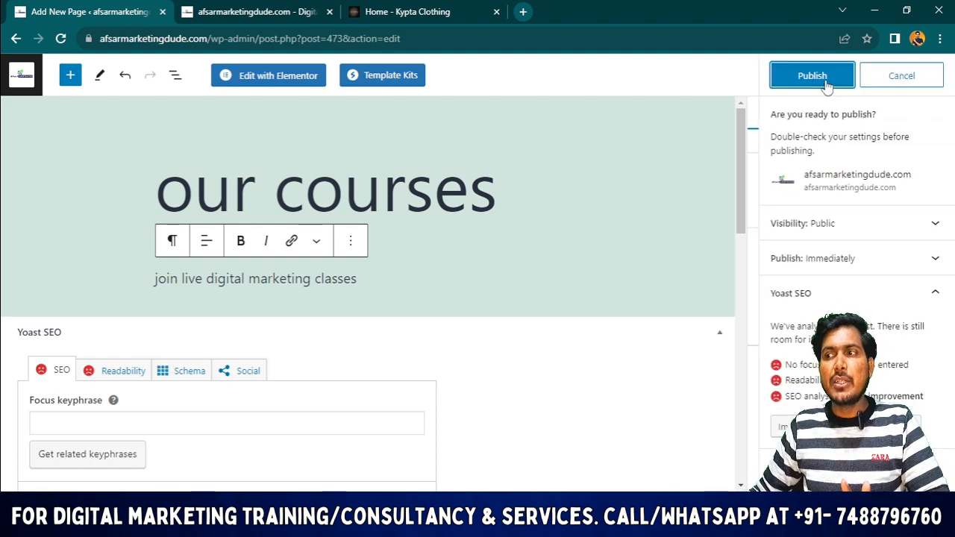
left_click(826, 84)
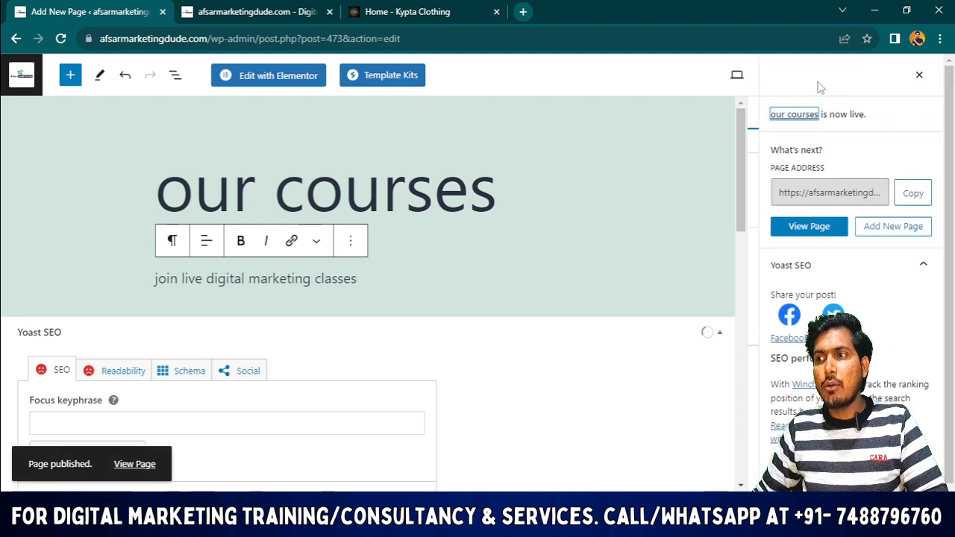
left_click(13, 39)
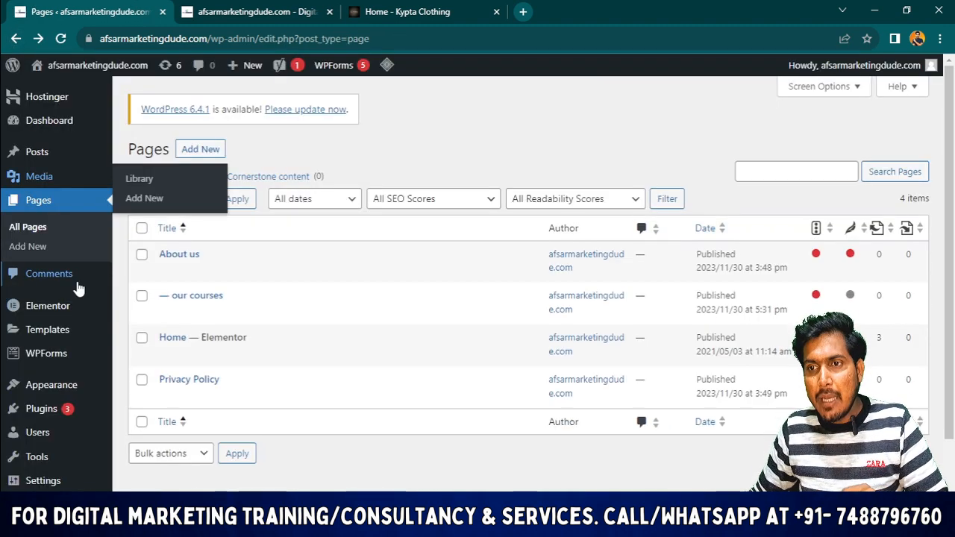
left_click(38, 202)
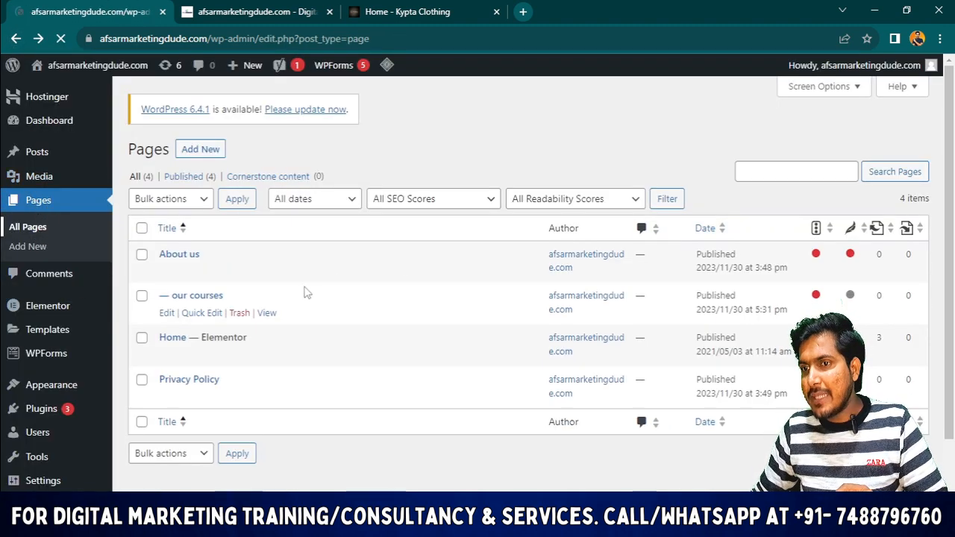
Reload the live afsarmarketingdude.com home page and check its navigation for a sub-page under About us.
mouse_move(223, 273)
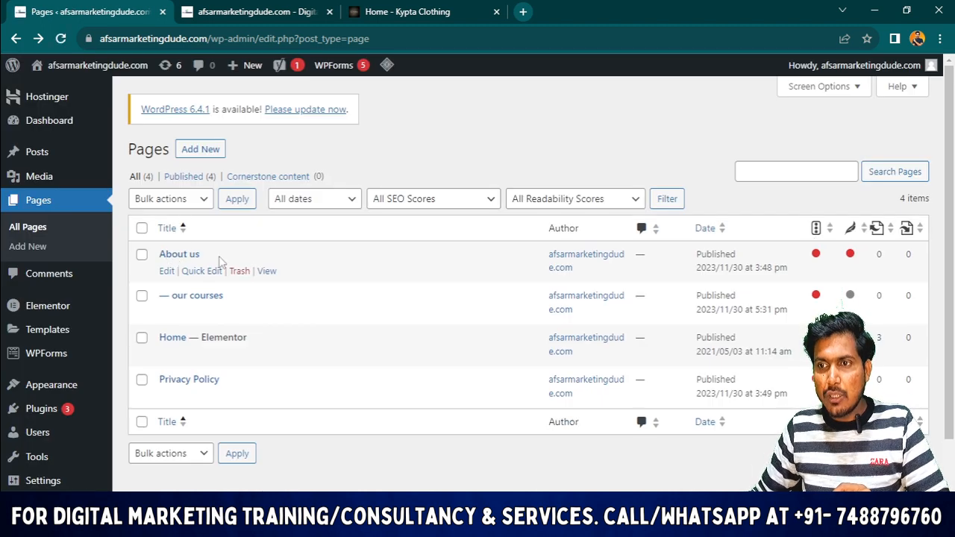
mouse_move(207, 303)
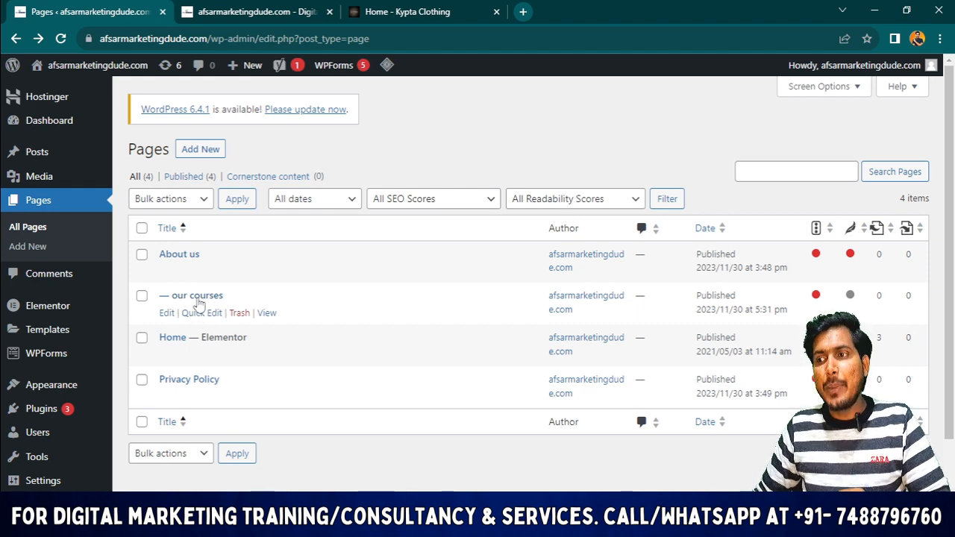
mouse_move(177, 270)
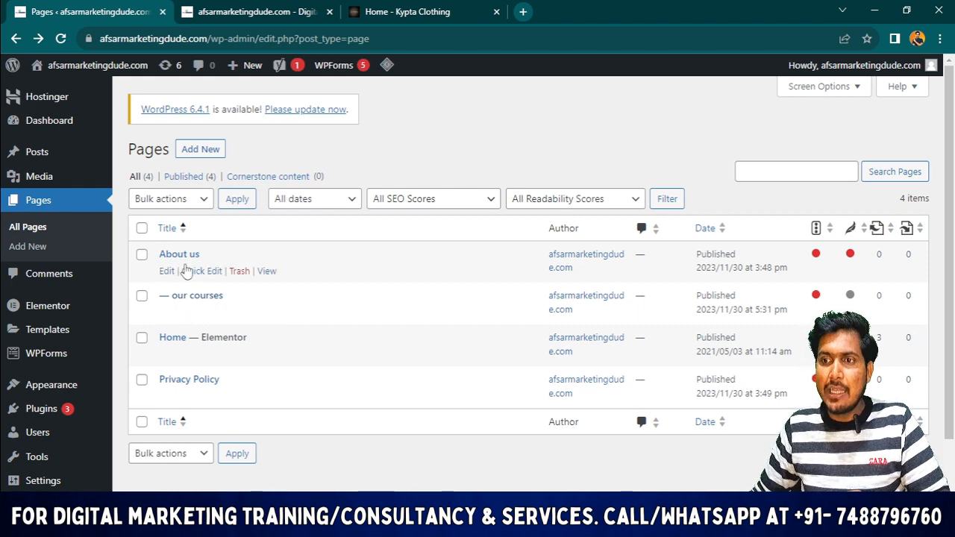
left_click(274, 9)
left_click(64, 41)
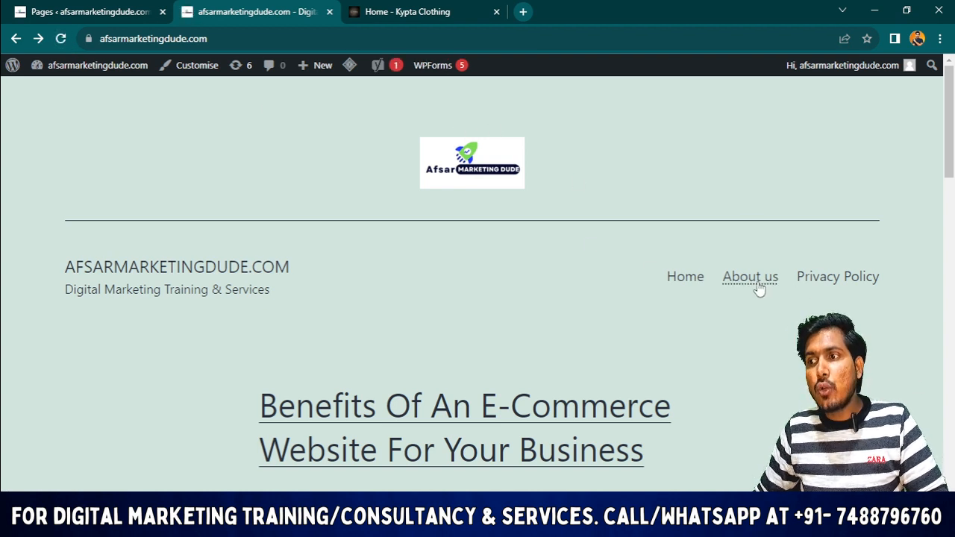
left_click(153, 9)
left_click(216, 6)
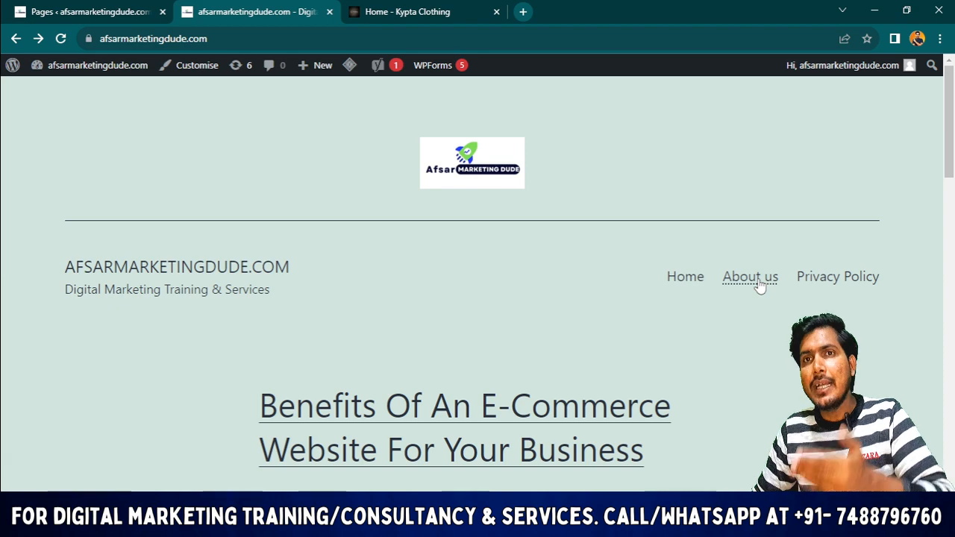
Add the "our courses" page to the Navigation menu as a sub item of About us and save the menu.
left_click(82, 11)
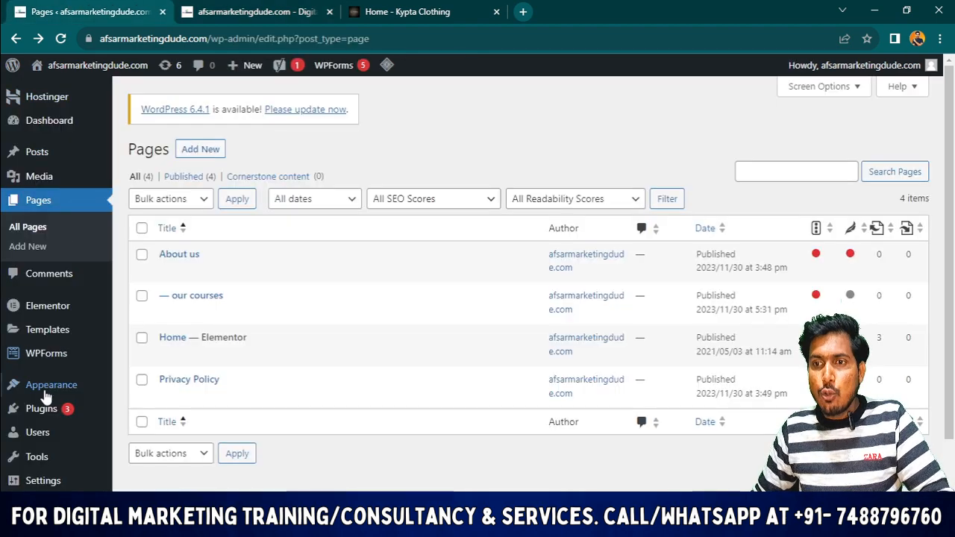
scroll(43, 395, "down", 1)
mouse_move(49, 317)
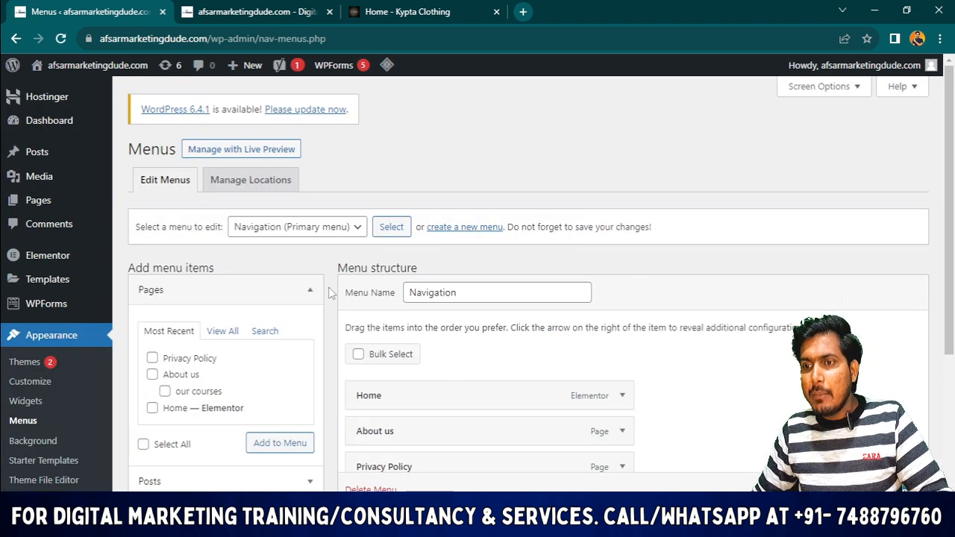
scroll(45, 231, "down", 2)
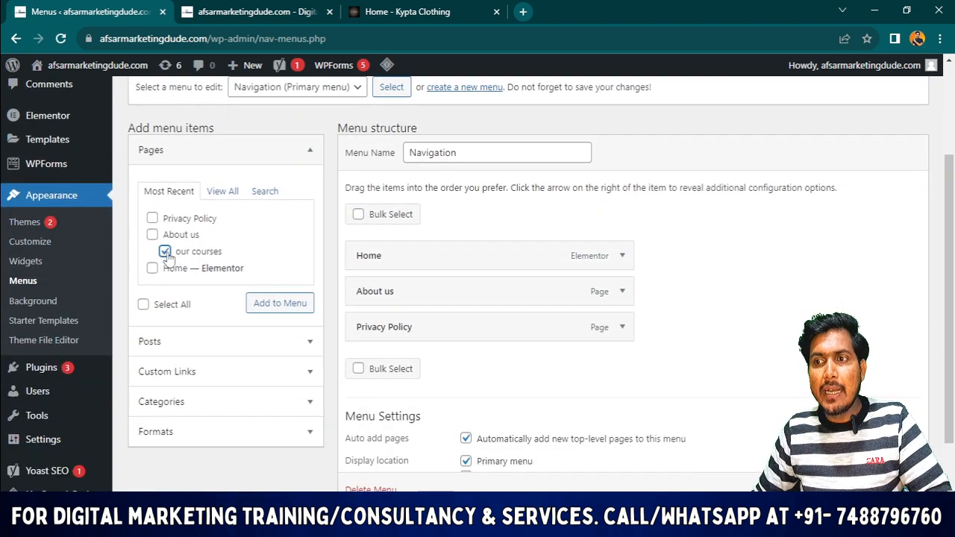
left_click(278, 305)
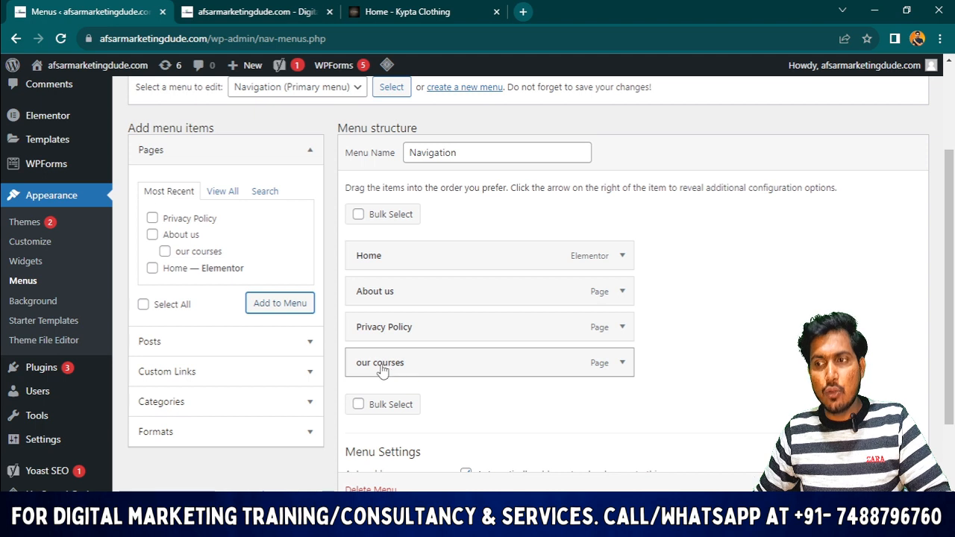
left_click_drag(391, 353, 413, 329)
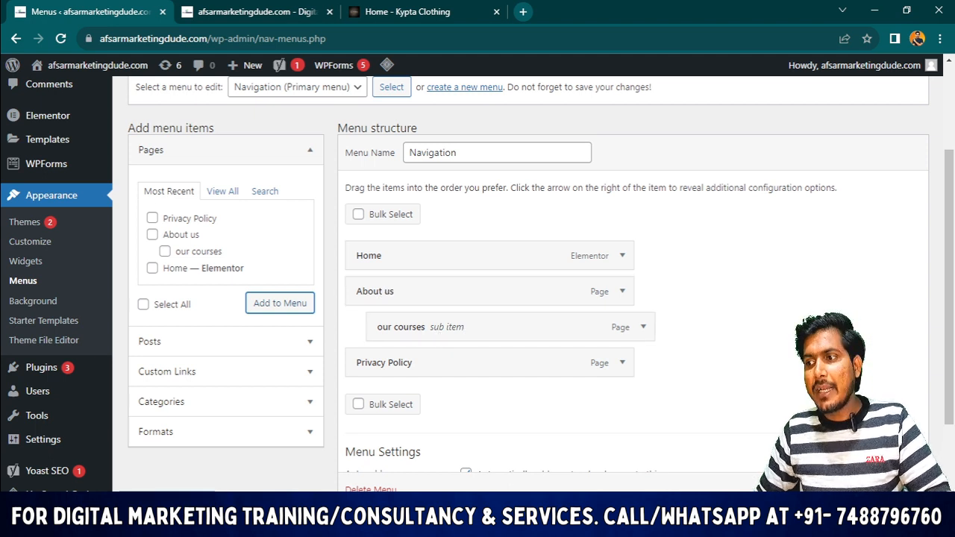
left_click(889, 489)
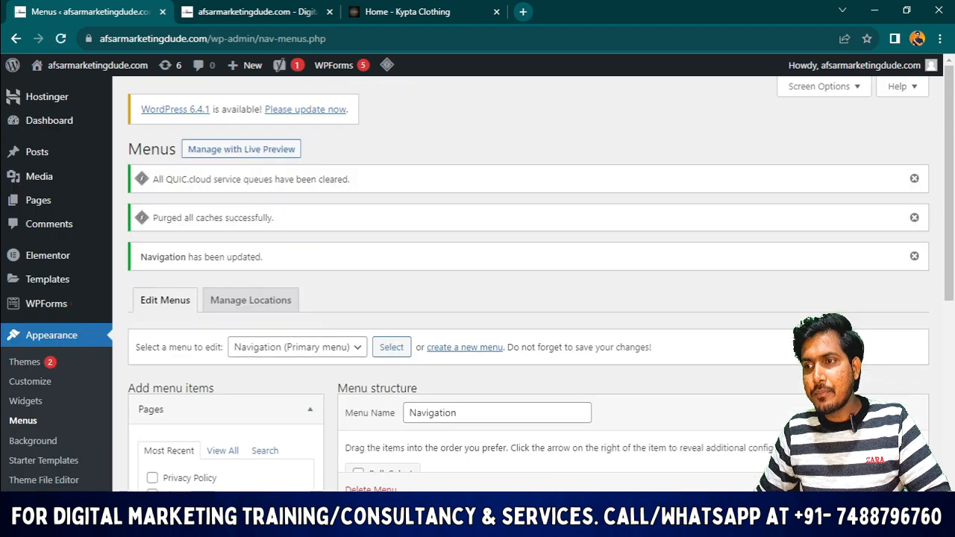
Reload the live home page and open "our courses" from the About us submenu.
left_click(270, 9)
left_click(59, 39)
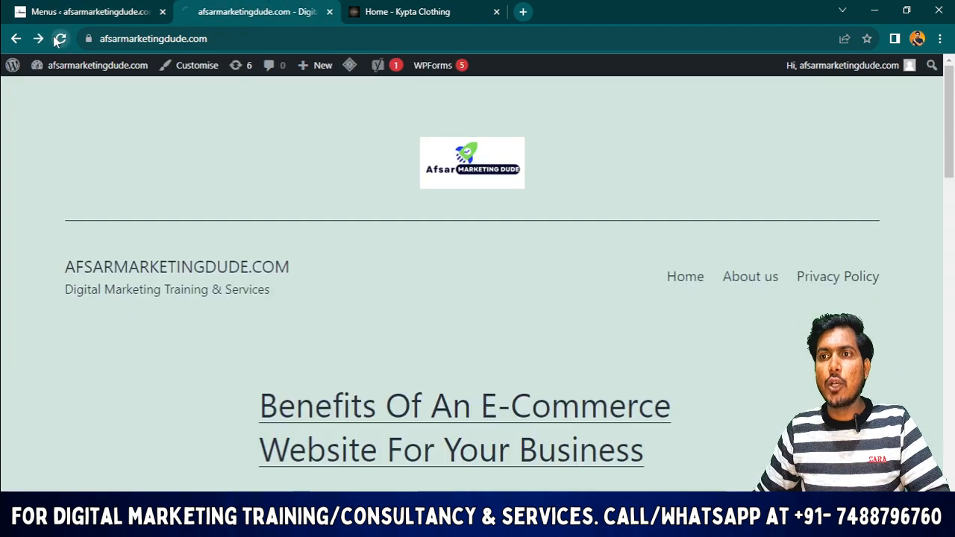
mouse_move(722, 285)
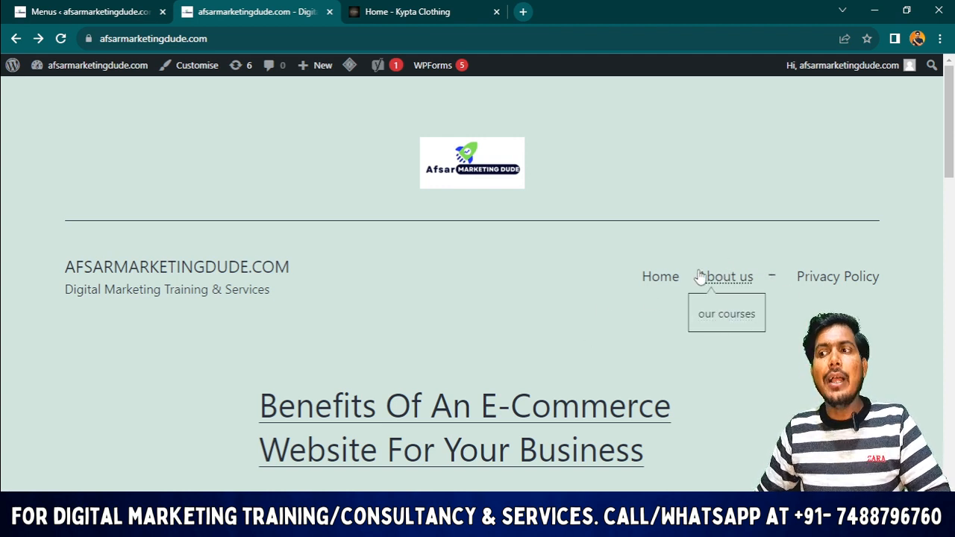
left_click(725, 316)
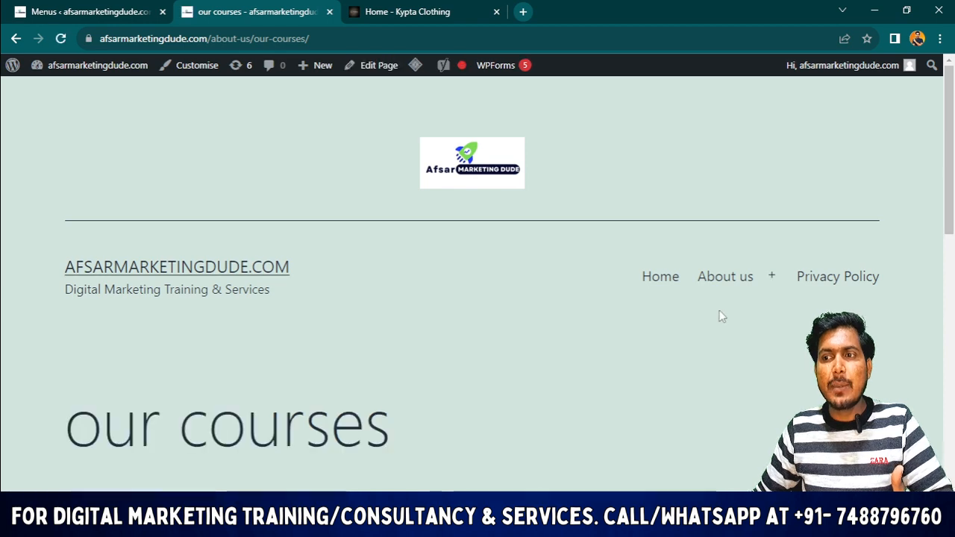
Examine the heading and text of the live "our courses" page, then return to the site's home page.
scroll(284, 315, "down", 5)
scroll(285, 315, "up", 5)
scroll(204, 289, "down", 3)
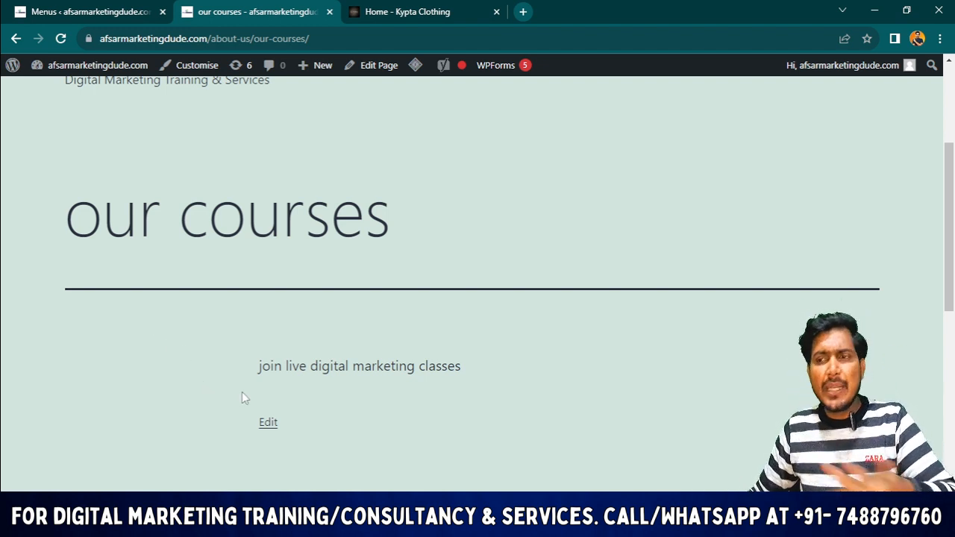
scroll(326, 395, "up", 3)
scroll(326, 396, "down", 5)
scroll(348, 232, "up", 5)
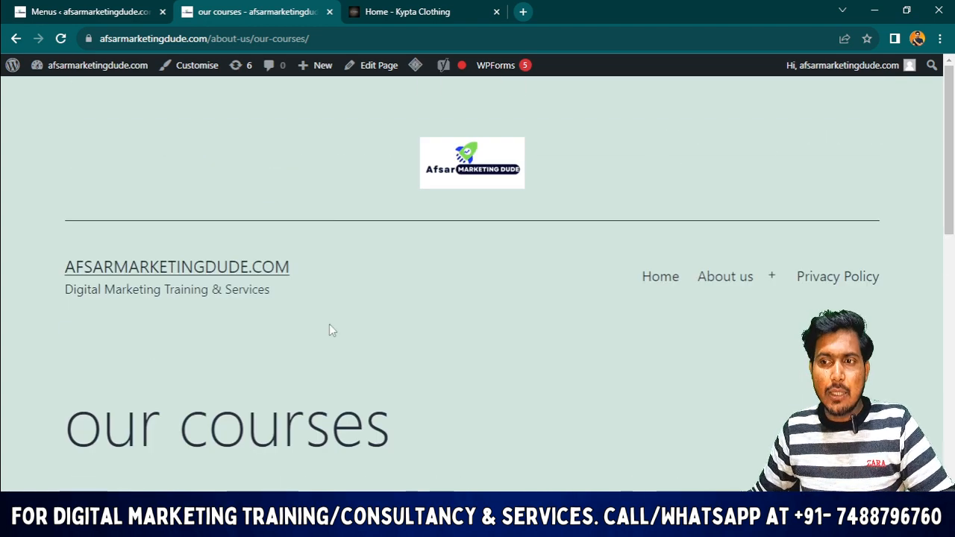
scroll(329, 328, "down", 3)
left_click(82, 11)
left_click(223, 11)
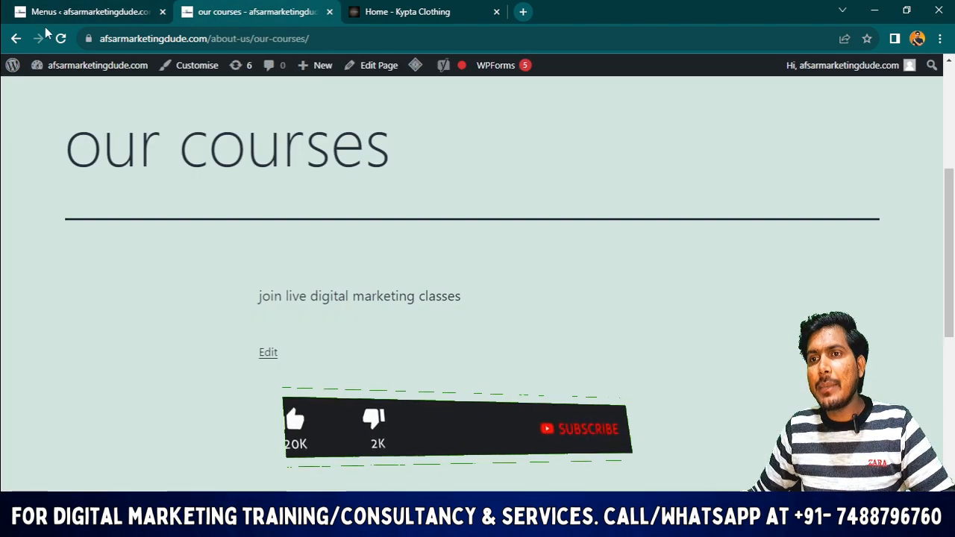
left_click(17, 39)
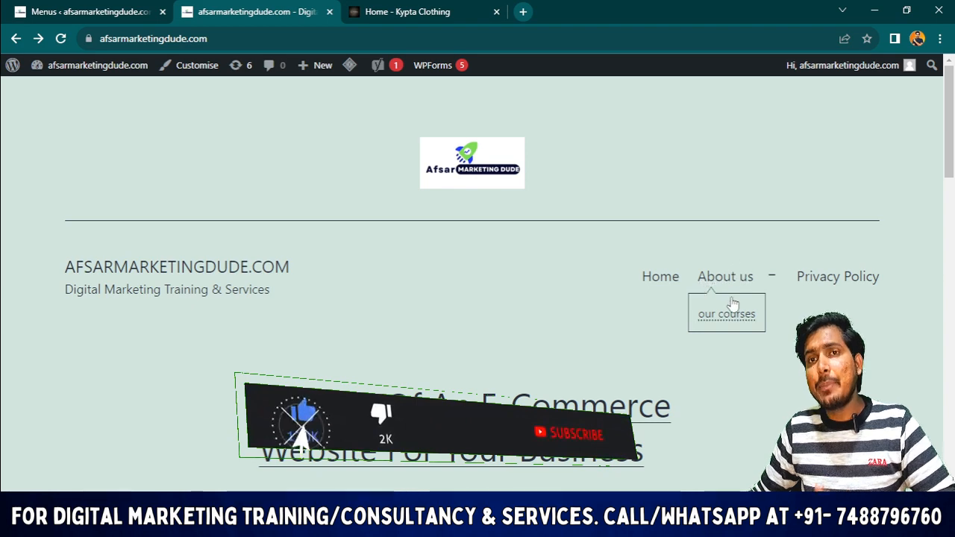
Create another new page titled "Our Services" with the paragraph "grow your business with us".
left_click(82, 11)
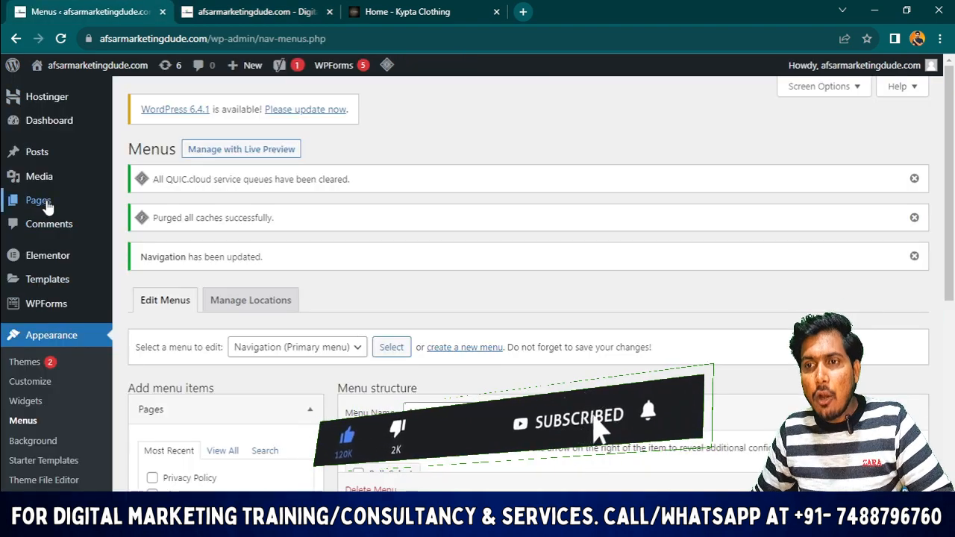
mouse_move(42, 204)
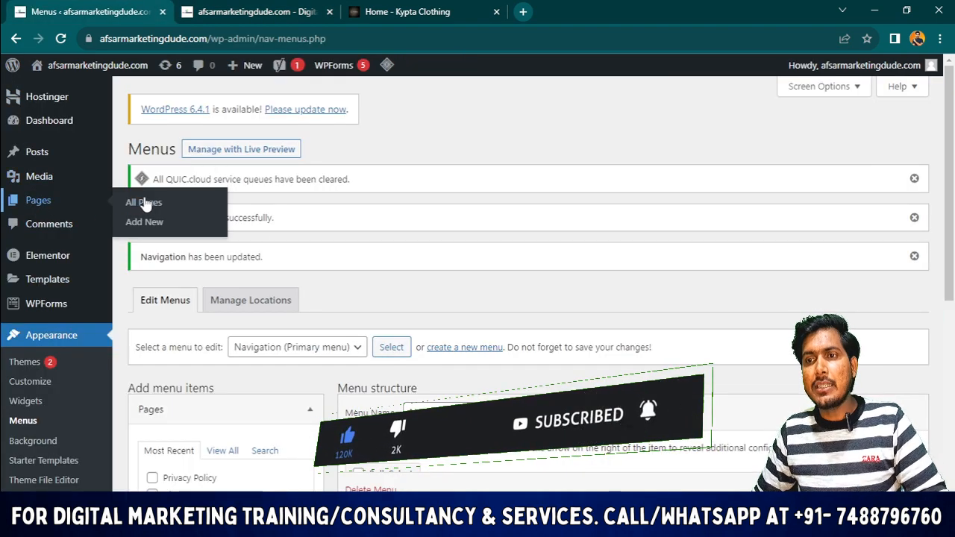
left_click(134, 204)
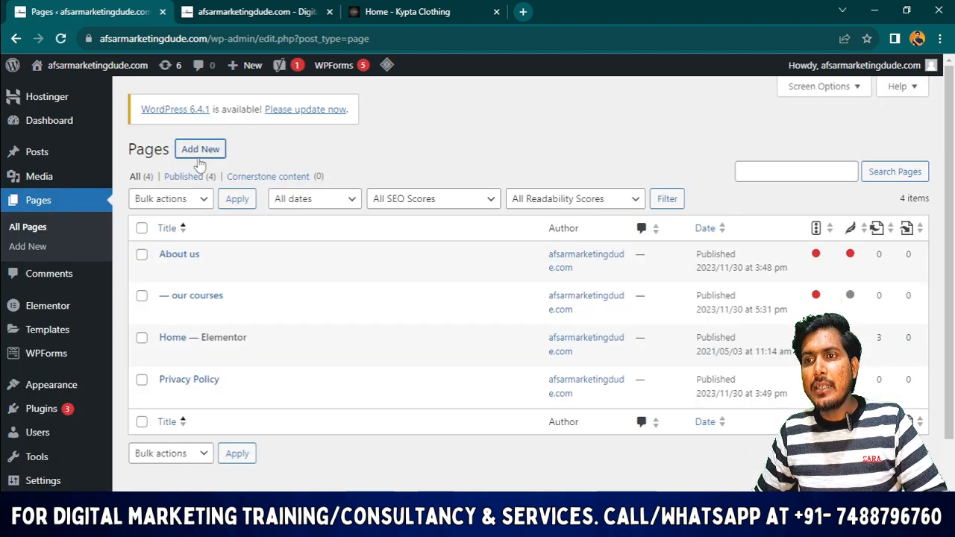
left_click(200, 150)
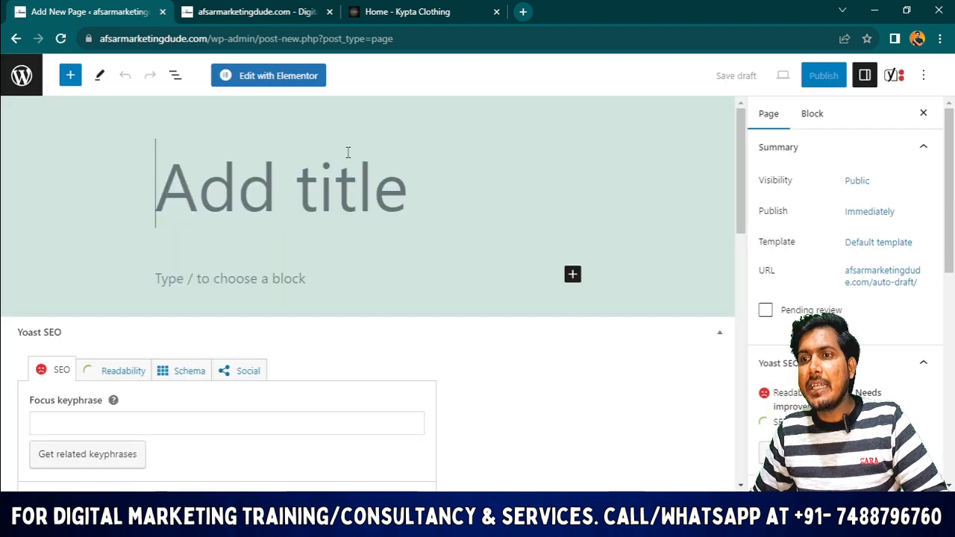
type("I")
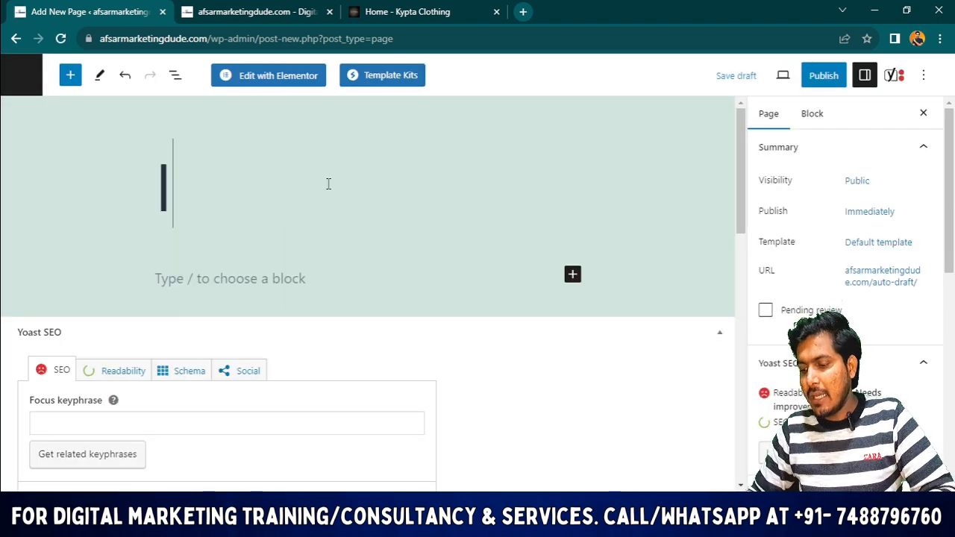
key("BackSpace")
type("Our ")
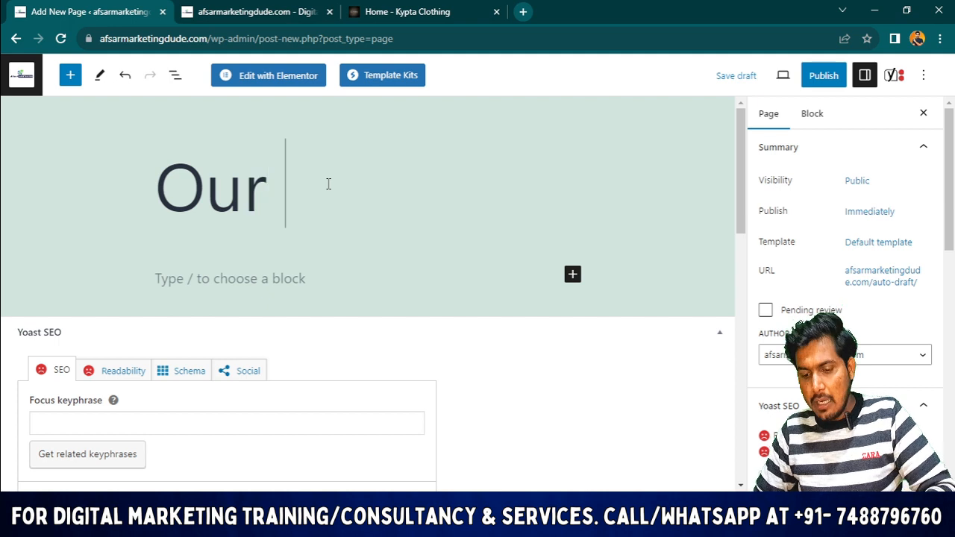
type("Services")
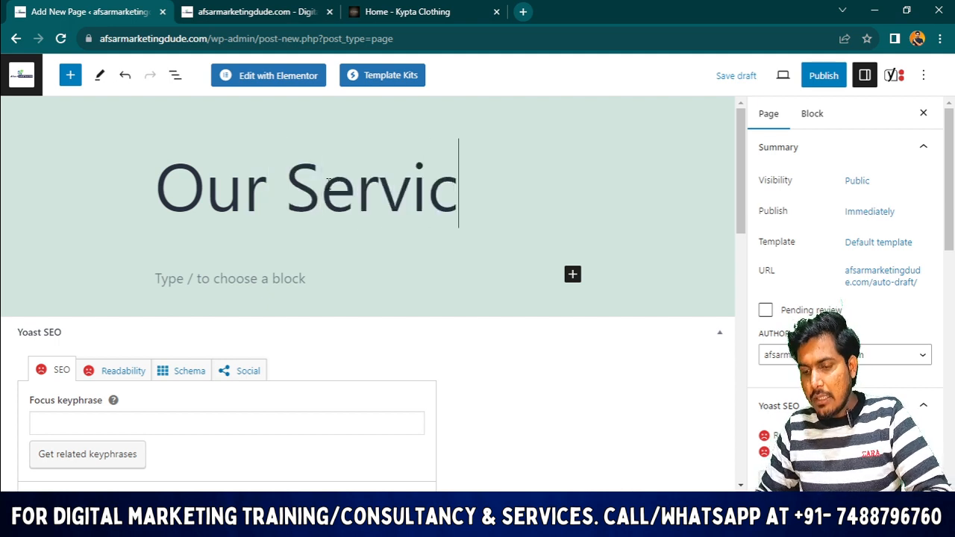
left_click(259, 279)
type("grow yourb business with us")
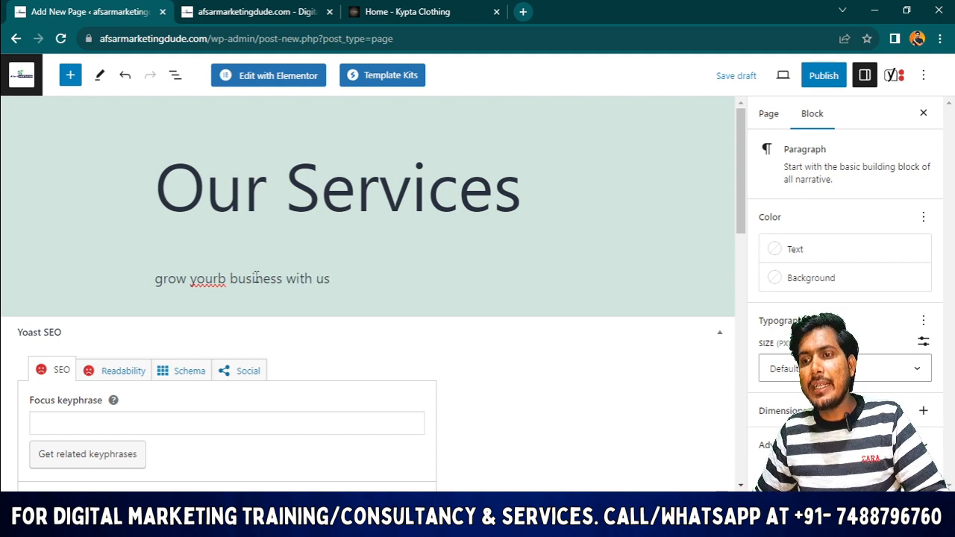
key("BackSpace")
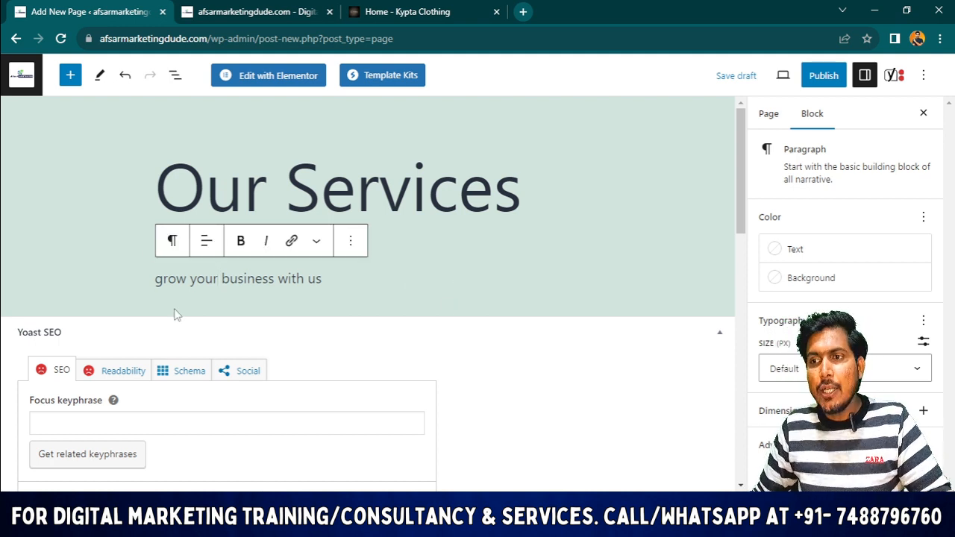
Set "About us" as the parent of the "Our Services" page, publish it and return to the list of pages.
left_click(770, 114)
scroll(814, 229, "down", 5)
left_click(829, 337)
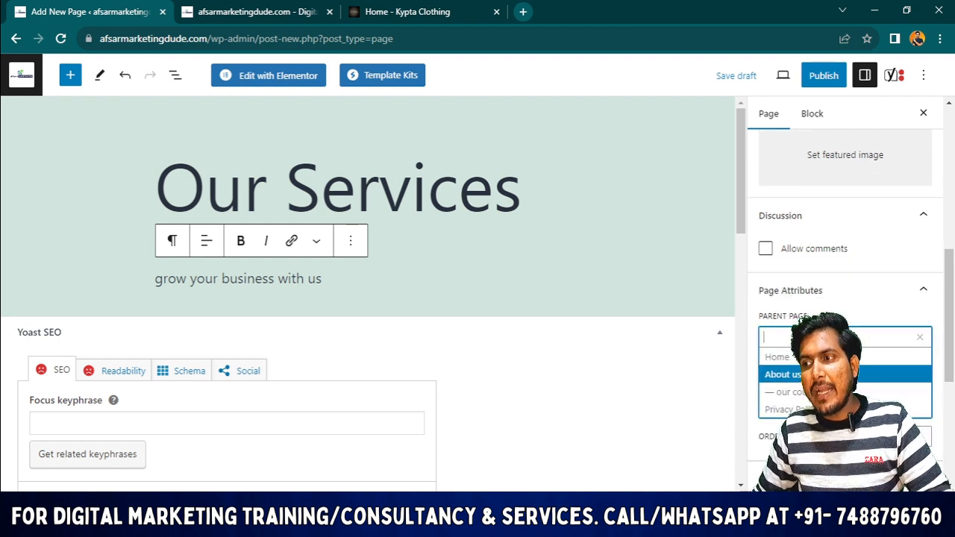
left_click(828, 374)
left_click(821, 76)
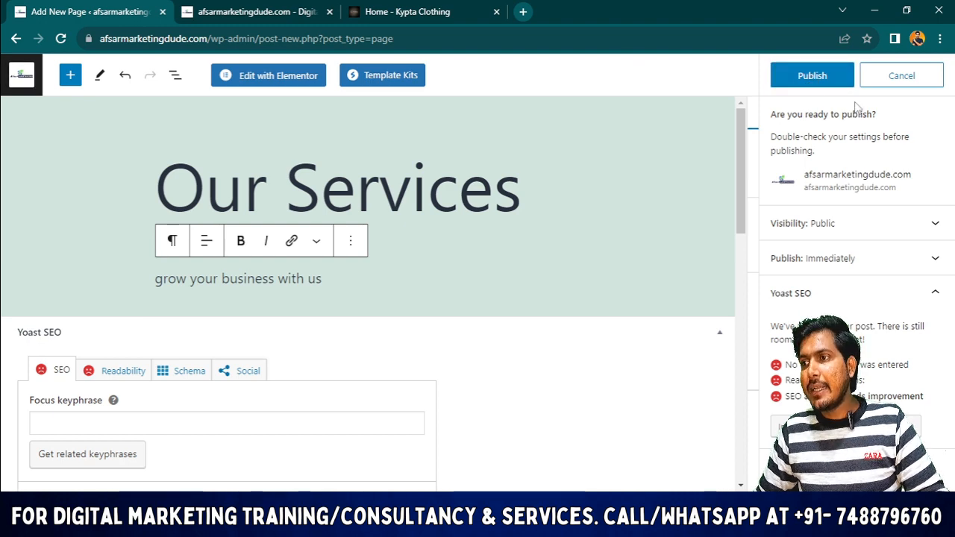
left_click(811, 79)
left_click(9, 69)
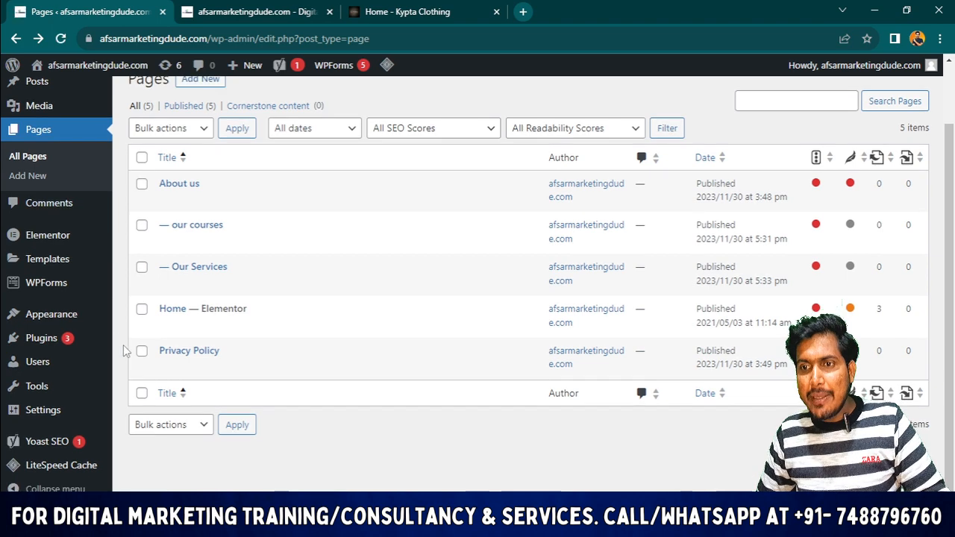
Add the "Our Services" page to the Navigation menu as a sub item under About us, after "our courses", and save the menu.
mouse_move(65, 317)
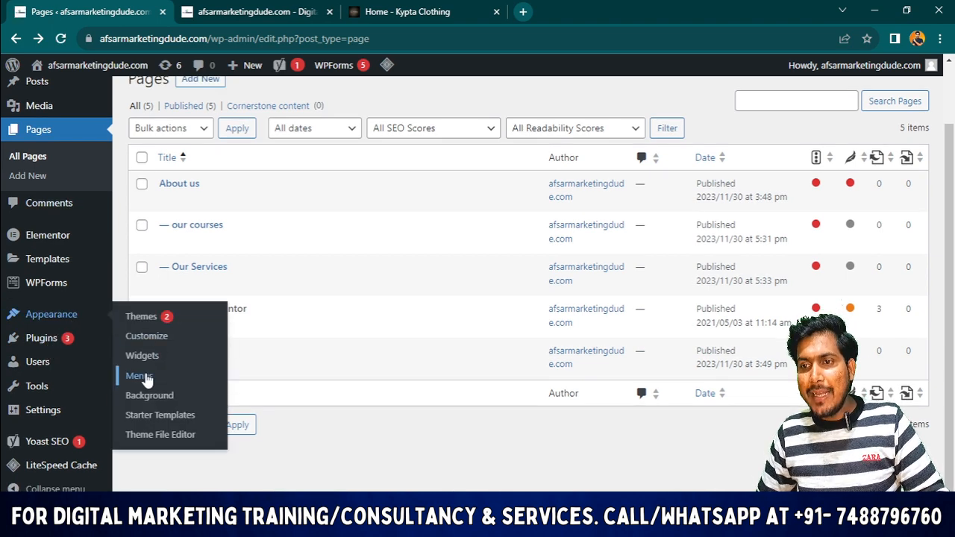
scroll(130, 295, "down", 2)
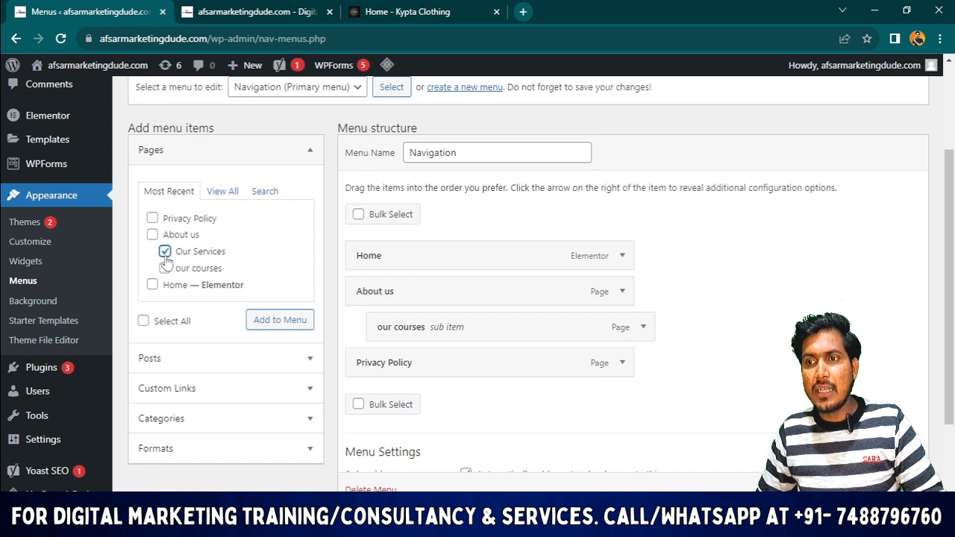
left_click(277, 322)
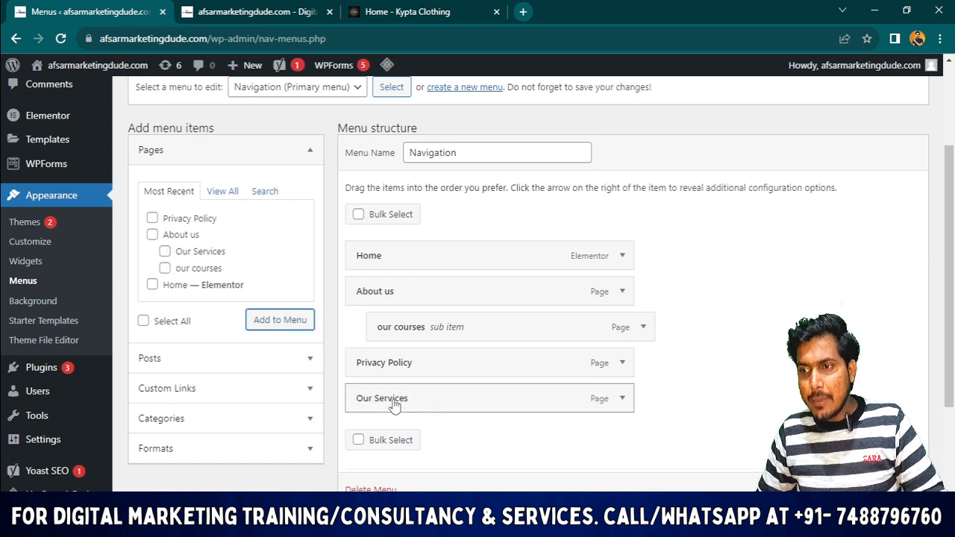
mouse_move(400, 367)
left_mouse_down()
mouse_move(402, 350)
mouse_move(381, 365)
mouse_move(394, 363)
left_mouse_up()
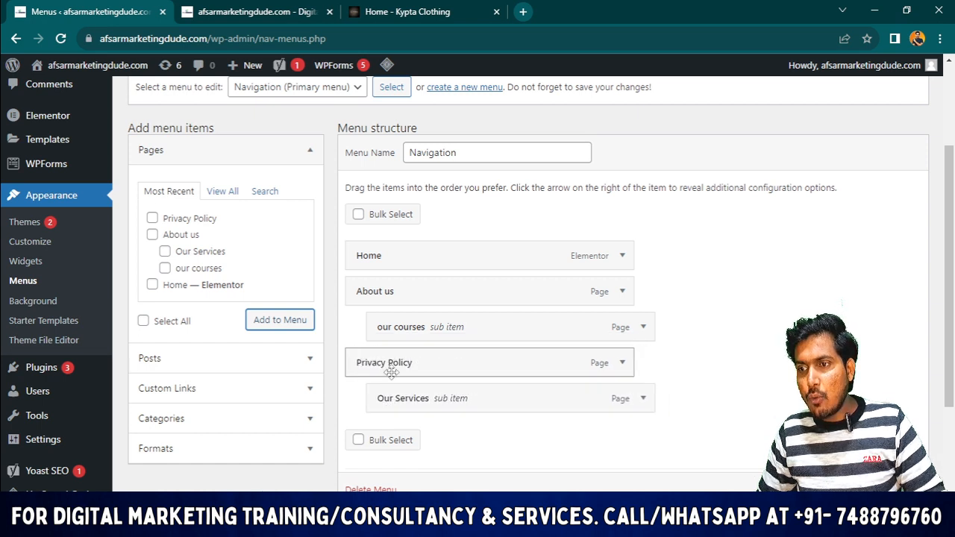
left_click_drag(399, 398, 406, 364)
scroll(889, 477, "down", 1)
left_click(889, 487)
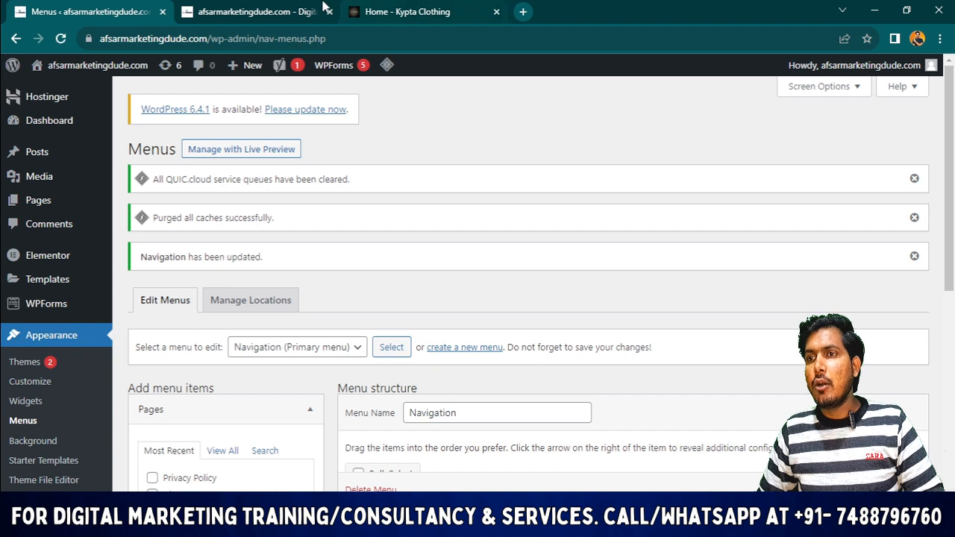
Reload the live site's home page, then open the About us page and examine its web address.
left_click(322, 6)
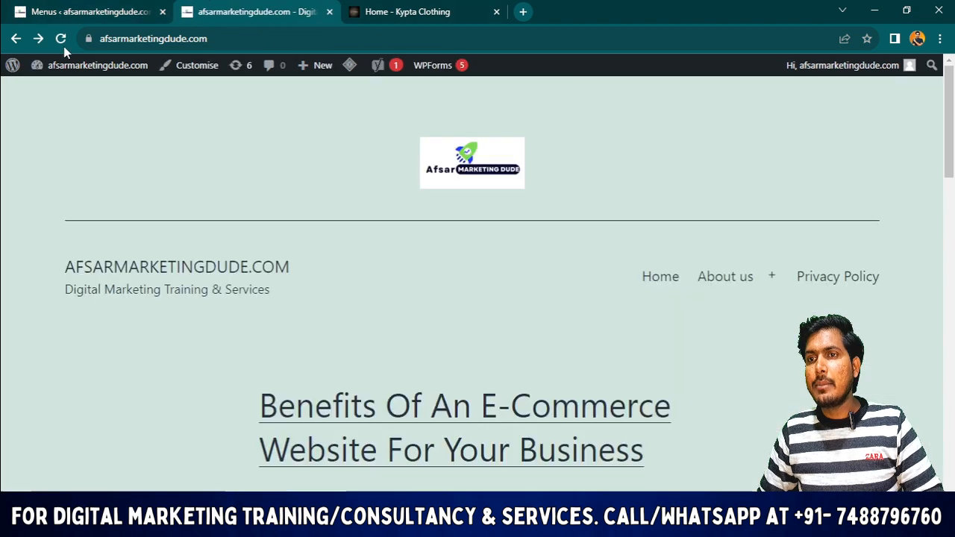
left_click(61, 38)
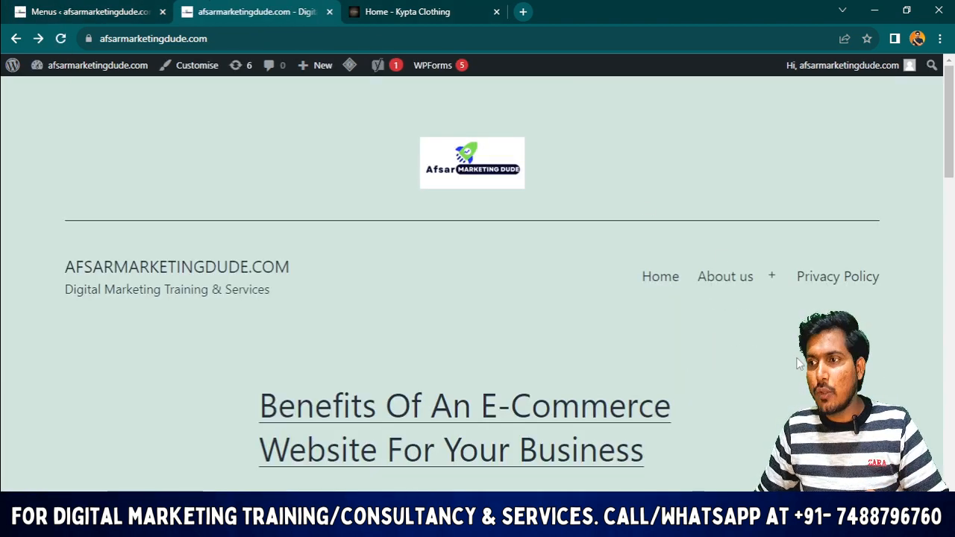
mouse_move(714, 292)
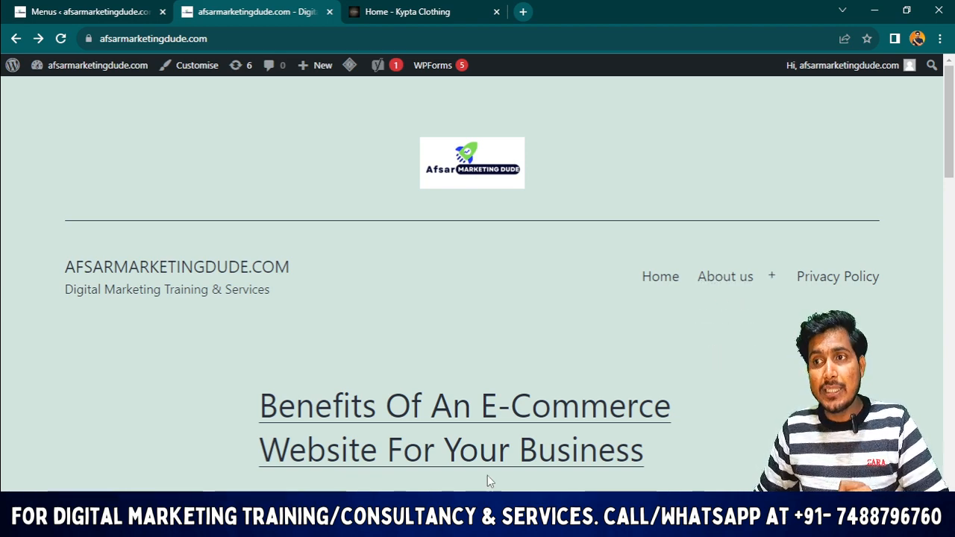
left_click(719, 281)
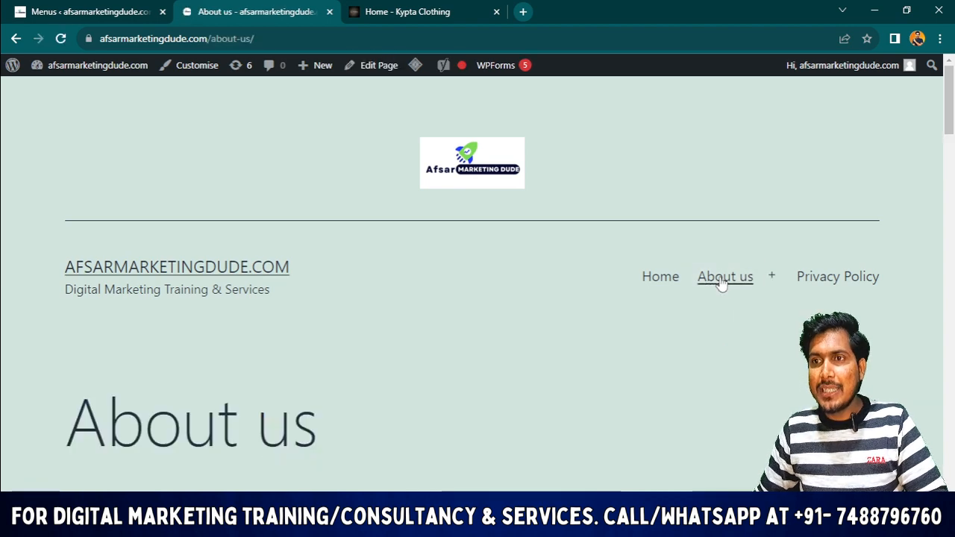
left_click_drag(255, 38, 192, 38)
Open the "our courses" sub item under About us and examine the parent and child parts of its web address.
mouse_move(725, 280)
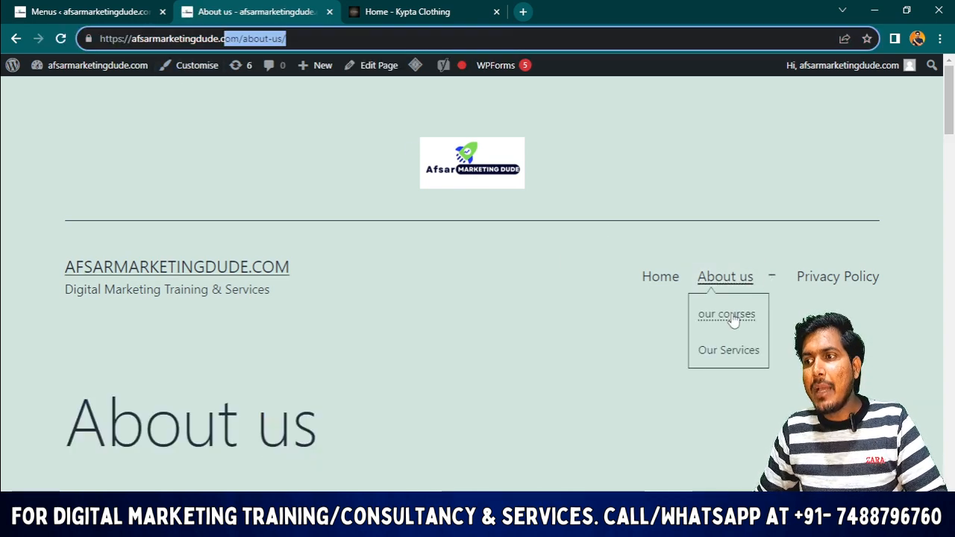
left_click(731, 316)
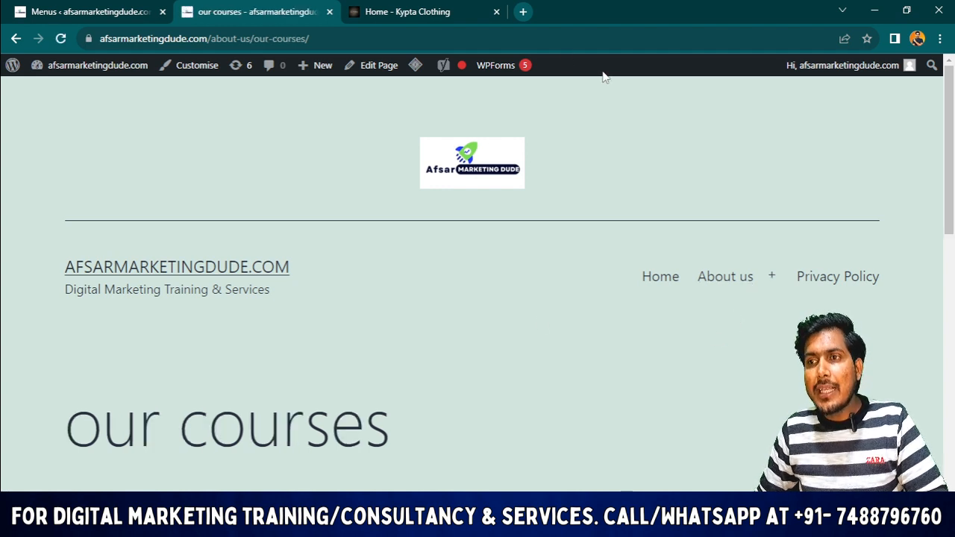
left_click(211, 43)
left_click(208, 40)
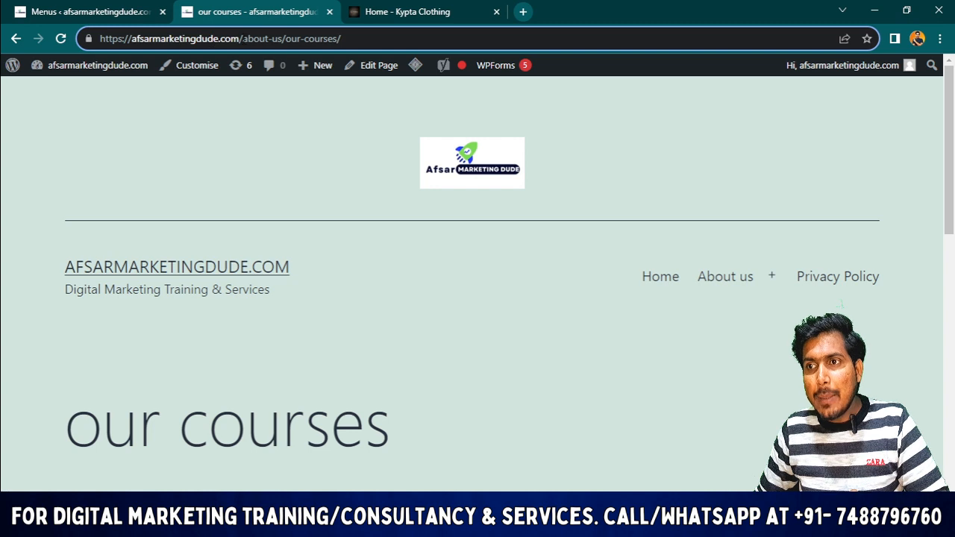
double_click(251, 40)
left_click_drag(270, 43, 281, 43)
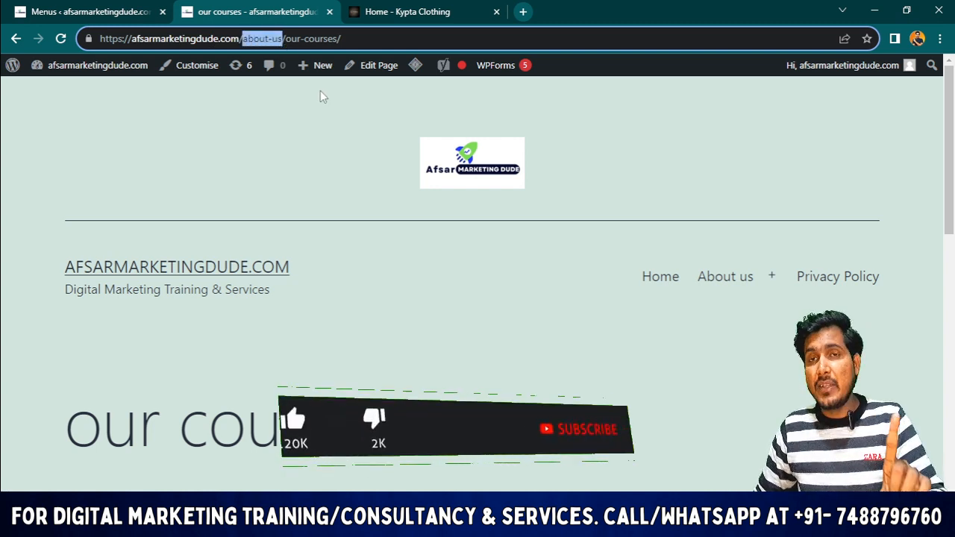
left_click(372, 40)
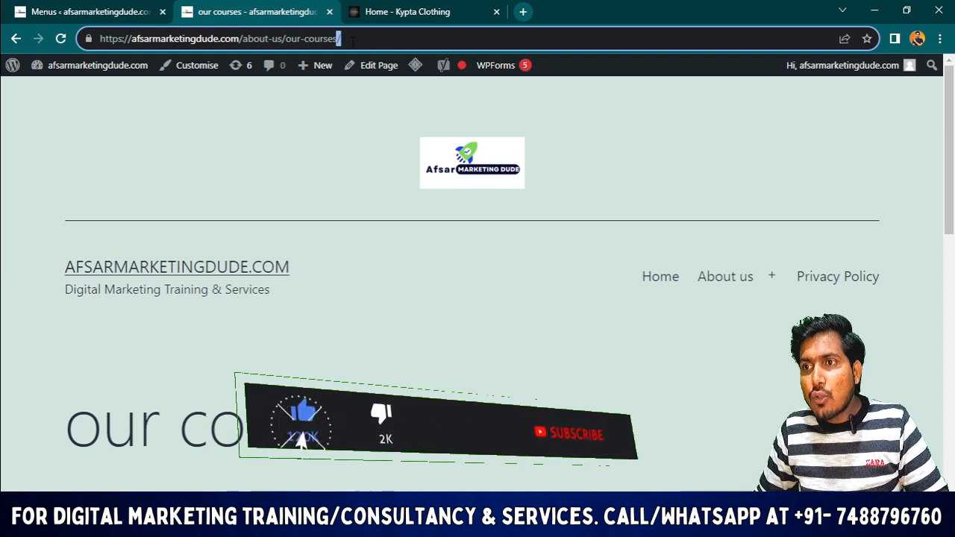
left_click_drag(373, 39, 285, 40)
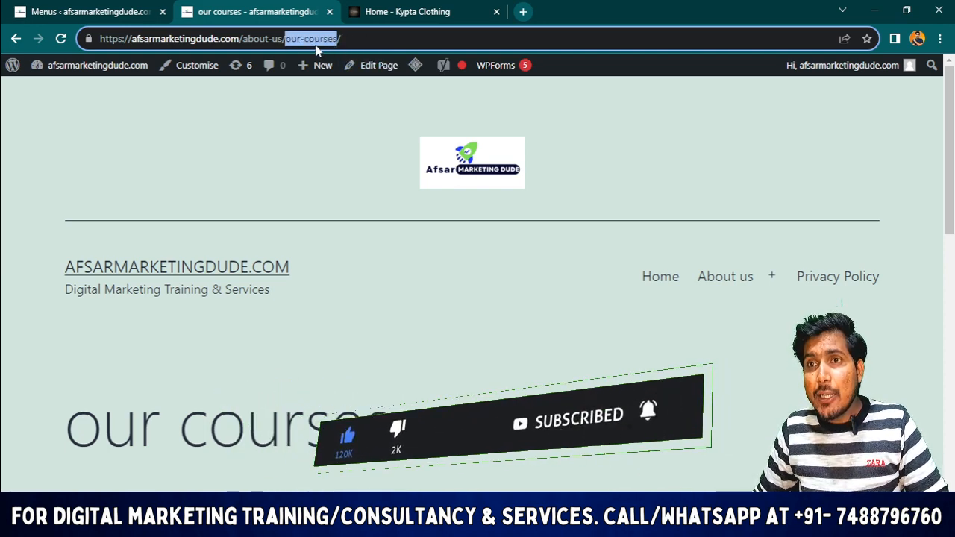
Open the "Our Services" sub item under About us and examine the parent and child parts of its web address.
mouse_move(725, 277)
left_click(739, 350)
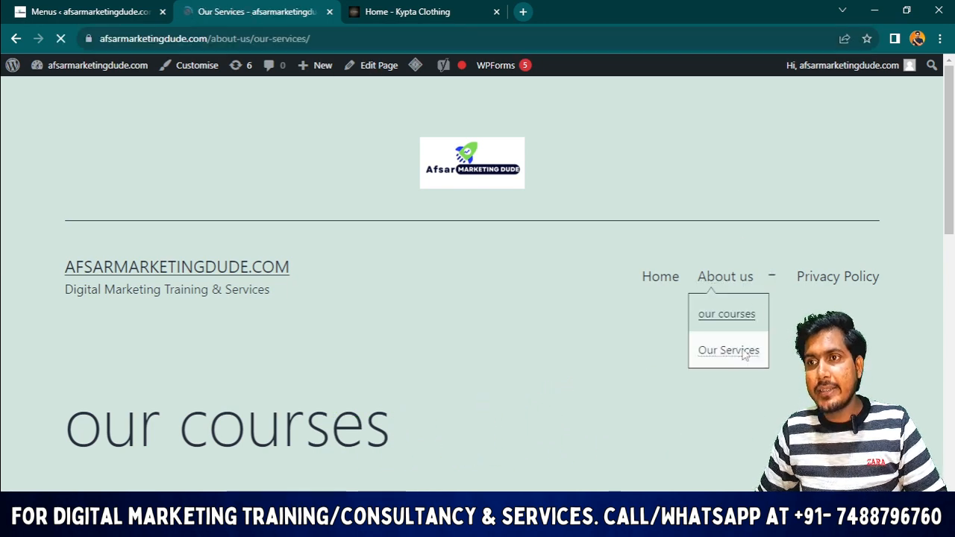
double_click(217, 43)
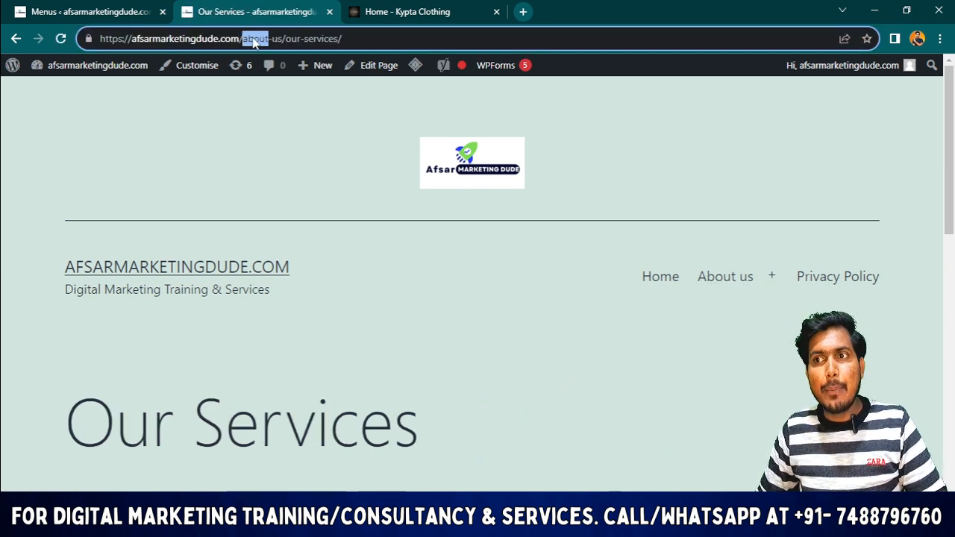
left_click(273, 41)
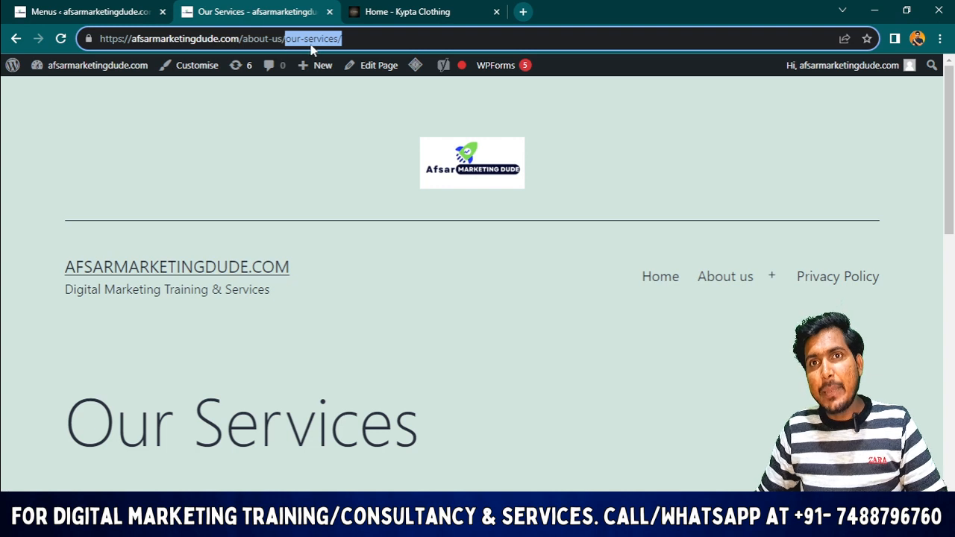
double_click(414, 283)
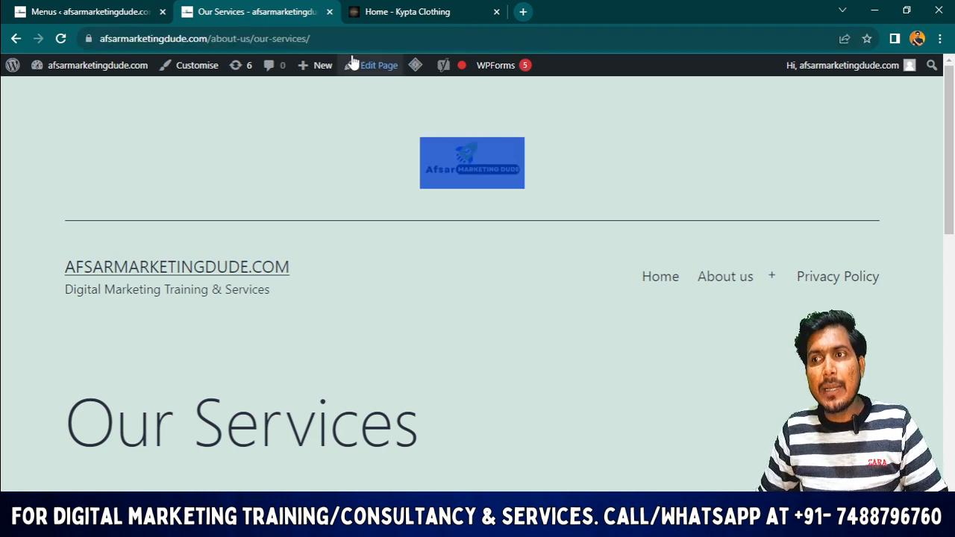
left_click(357, 39)
left_click(355, 40)
double_click(322, 39)
left_click_drag(101, 40, 284, 40)
left_click(283, 40)
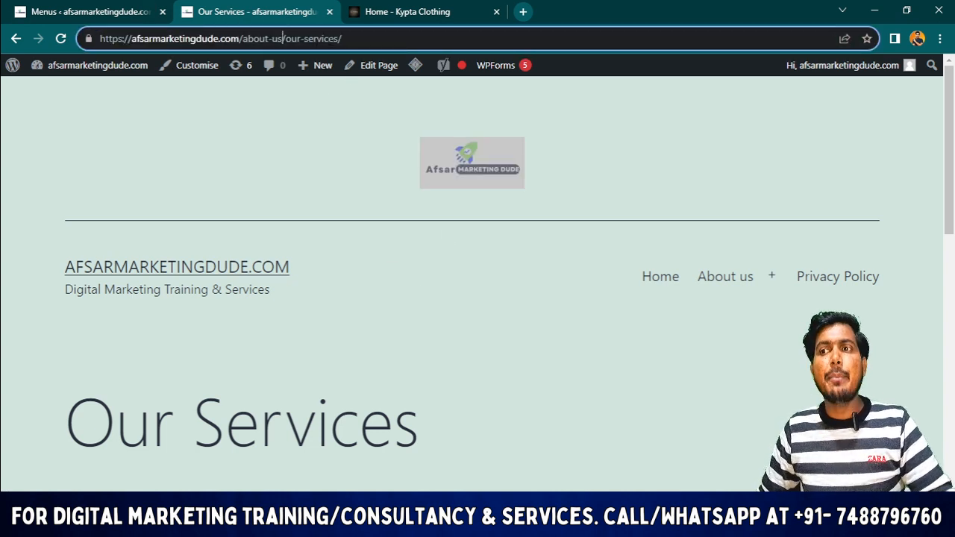